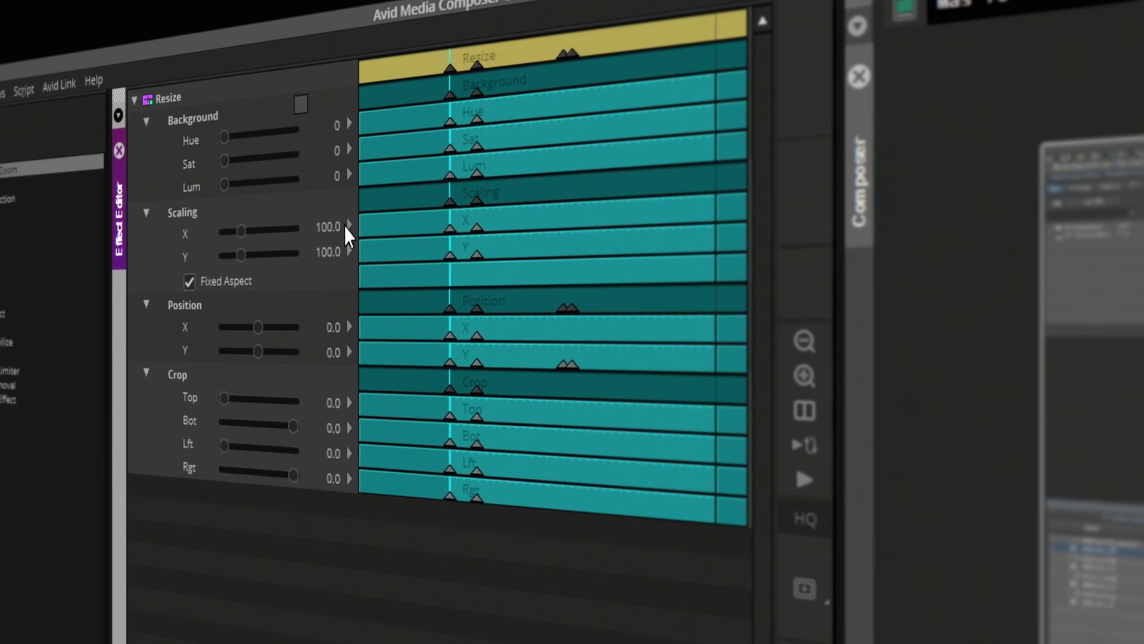
# Step: Fit the Scaling X keyframe curve to the graph height and switch the bin to script view
pyautogui.click(345, 225)
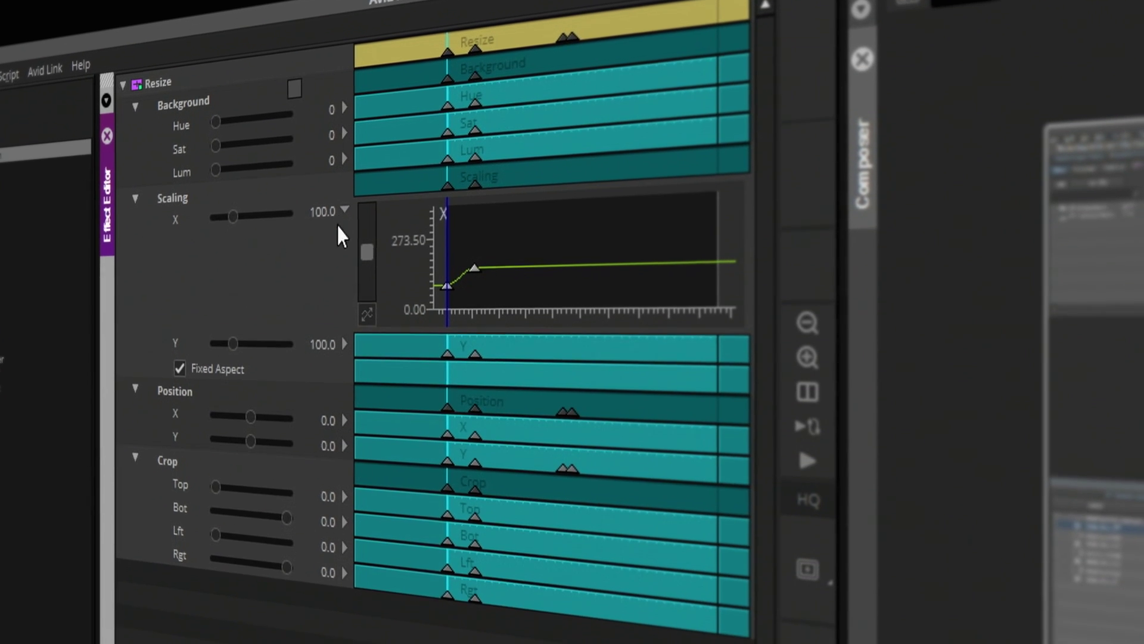
pyautogui.click(364, 305)
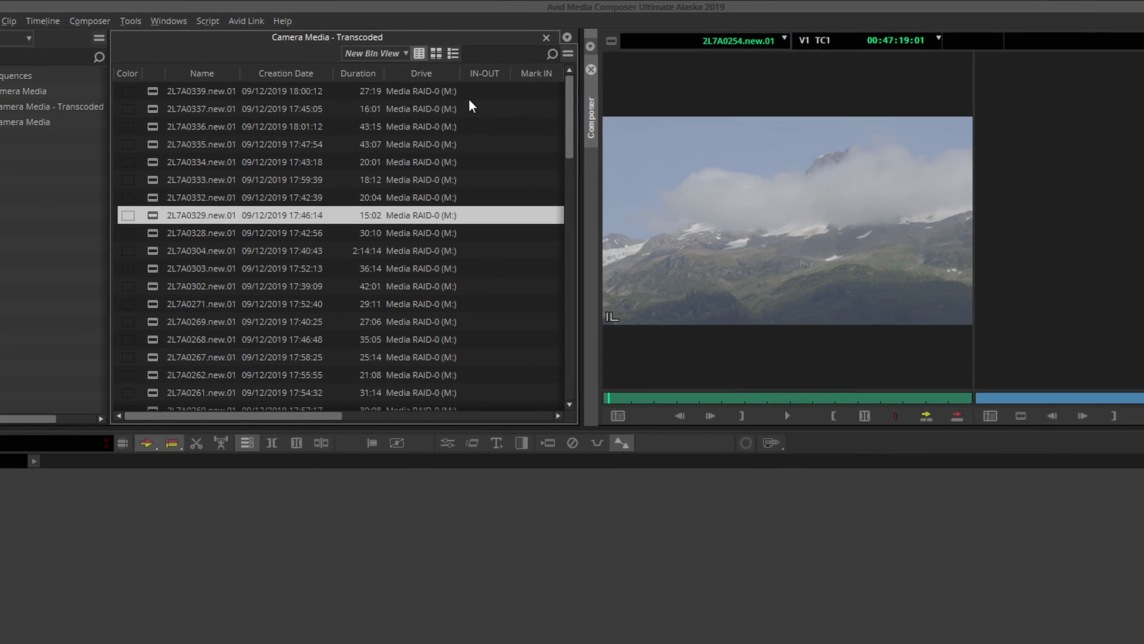
pyautogui.click(448, 55)
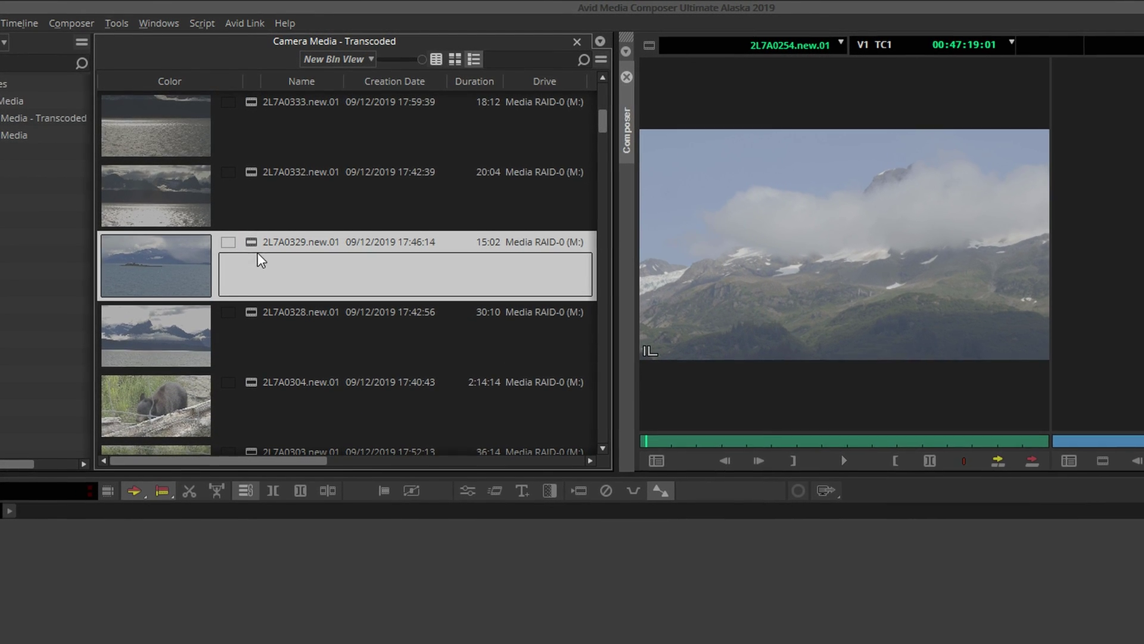
# Step: Give clip 2L7A0329 the script note 'Note to self.'
pyautogui.click(306, 281)
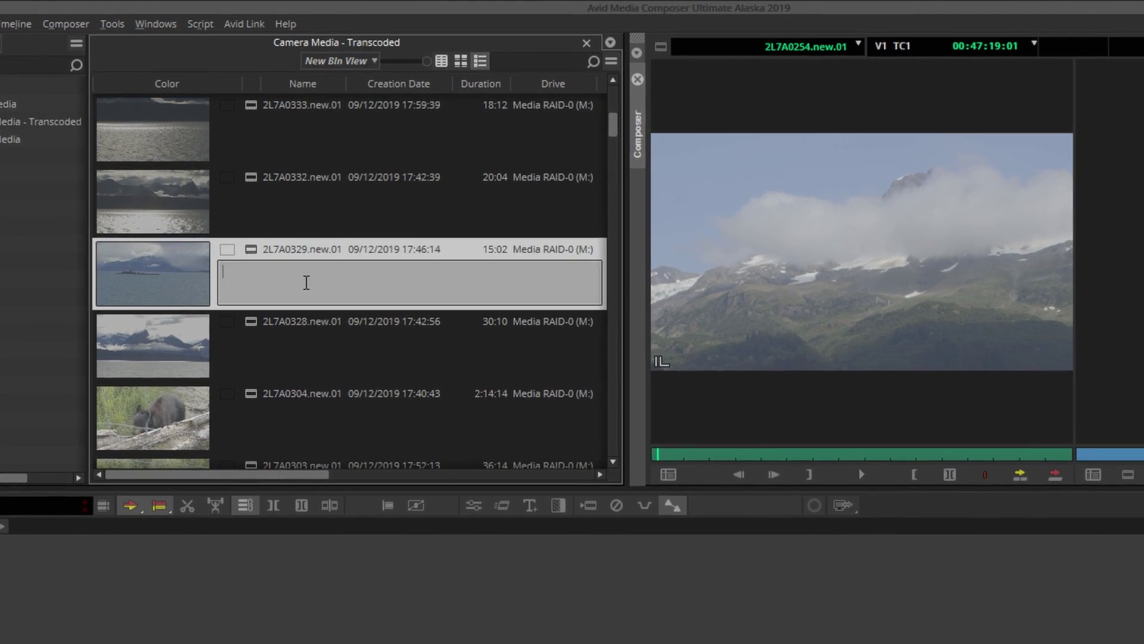
pyautogui.write('Note to self')
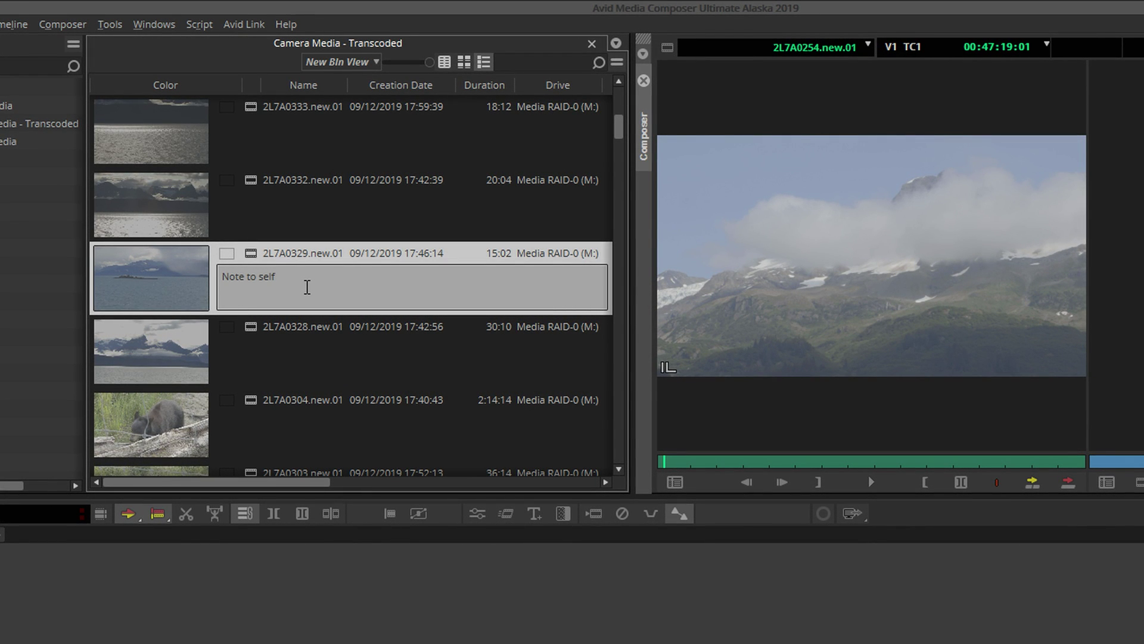
pyautogui.write('.')
pyautogui.click(141, 196)
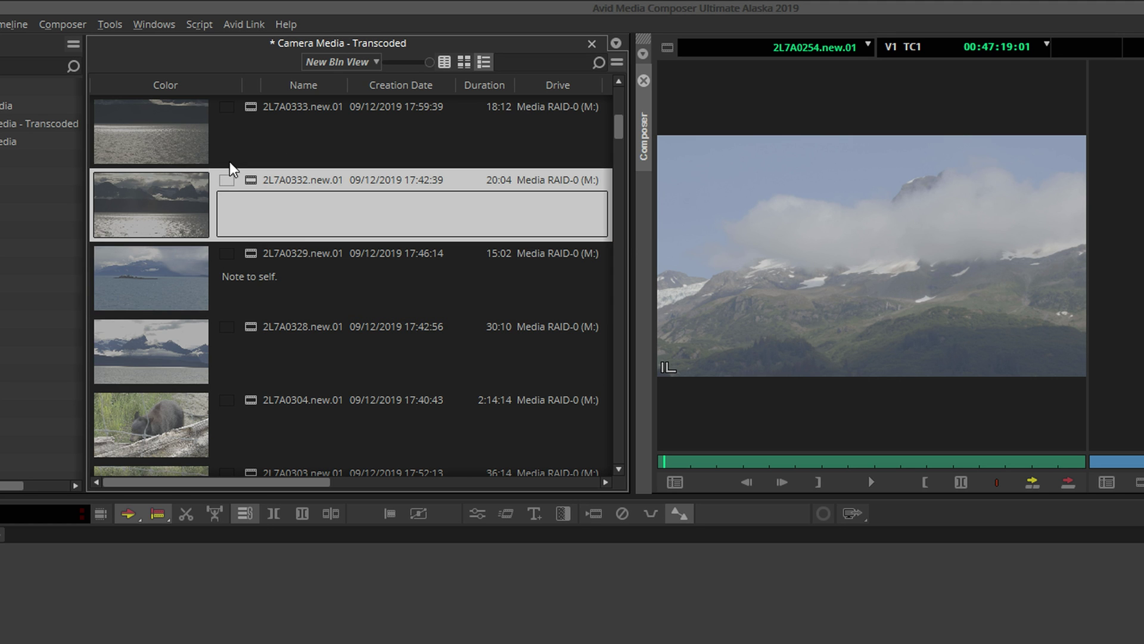
# Step: Show the bin as a widened frame-view grid with clips 2L7A0304 and 2L7A0262 set apart on the right
pyautogui.click(463, 62)
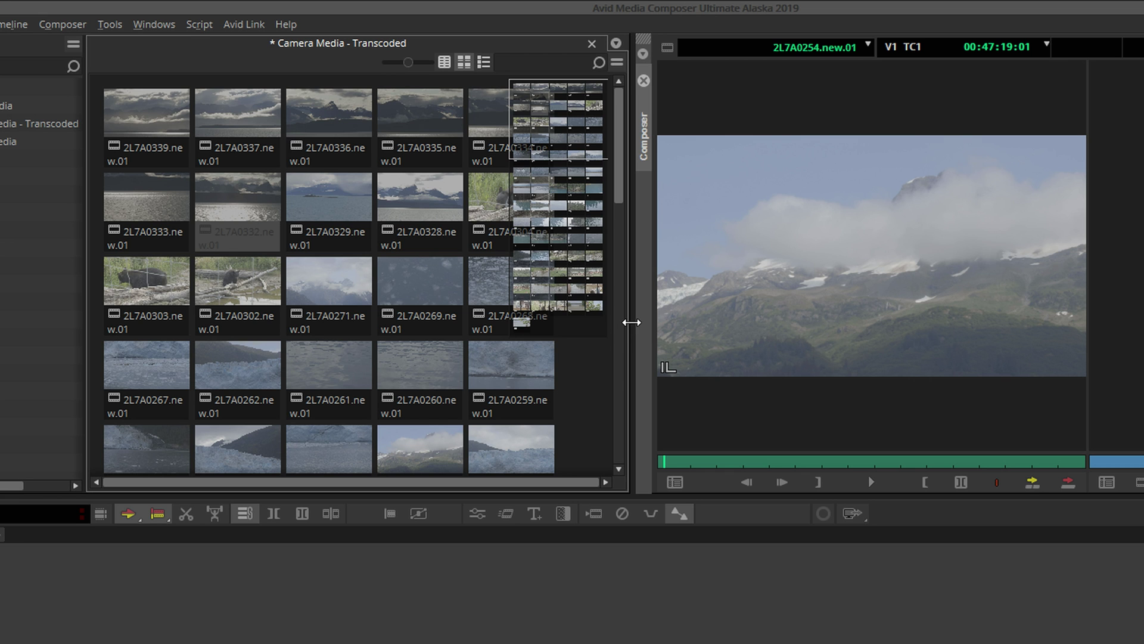
pyautogui.moveTo(634, 322); pyautogui.dragTo(803, 312)
pyautogui.moveTo(513, 213); pyautogui.dragTo(648, 381)
pyautogui.moveTo(253, 368); pyautogui.dragTo(761, 364)
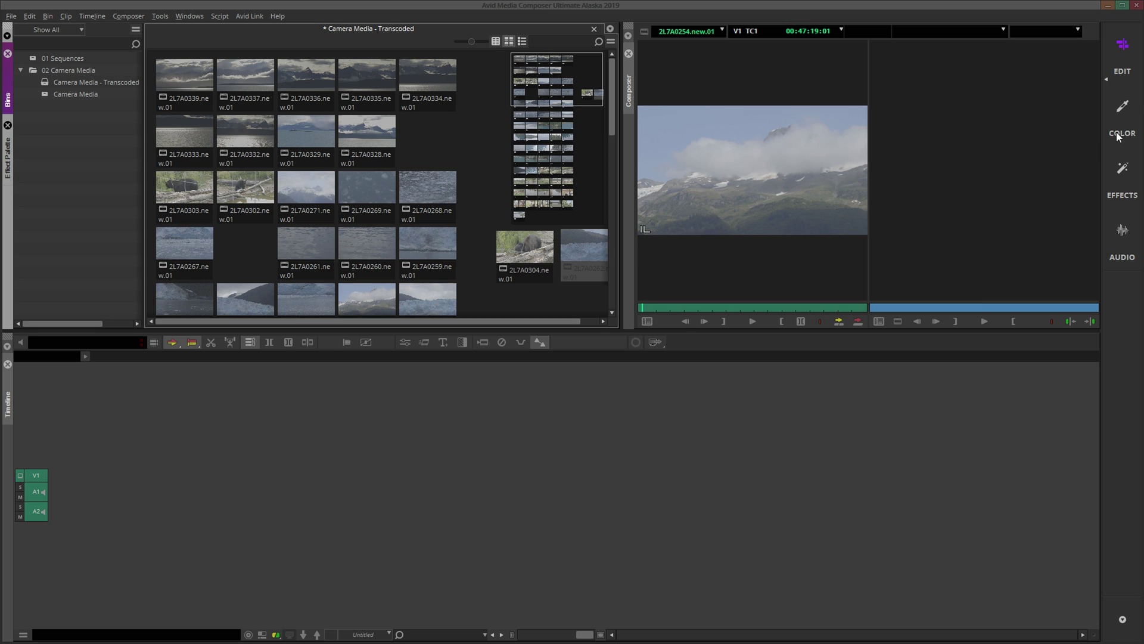
# Step: Save the current layout as a new workspace named 'Storyboard' and hide the workspace bar
pyautogui.click(1106, 78)
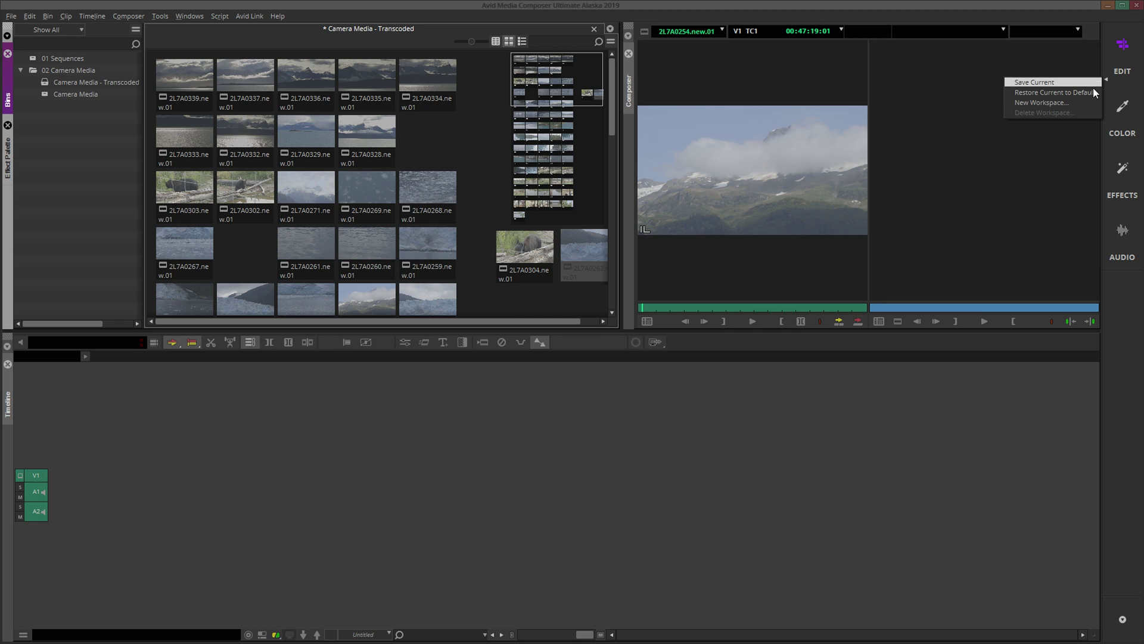
pyautogui.click(1087, 106)
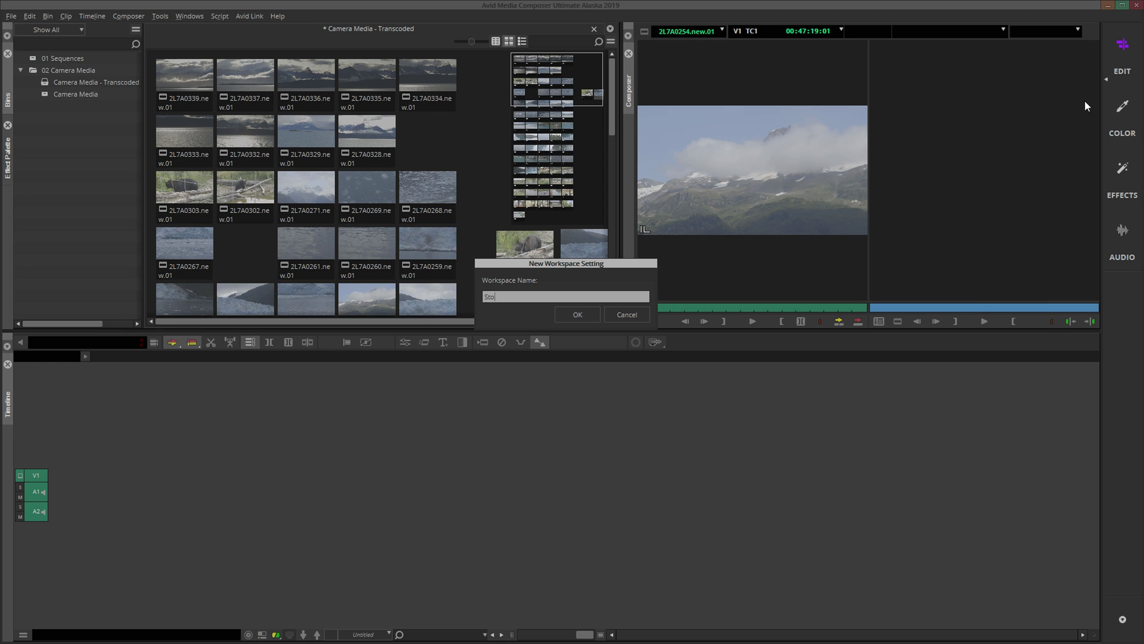
pyautogui.write('Storyboard')
pyautogui.press('Return')
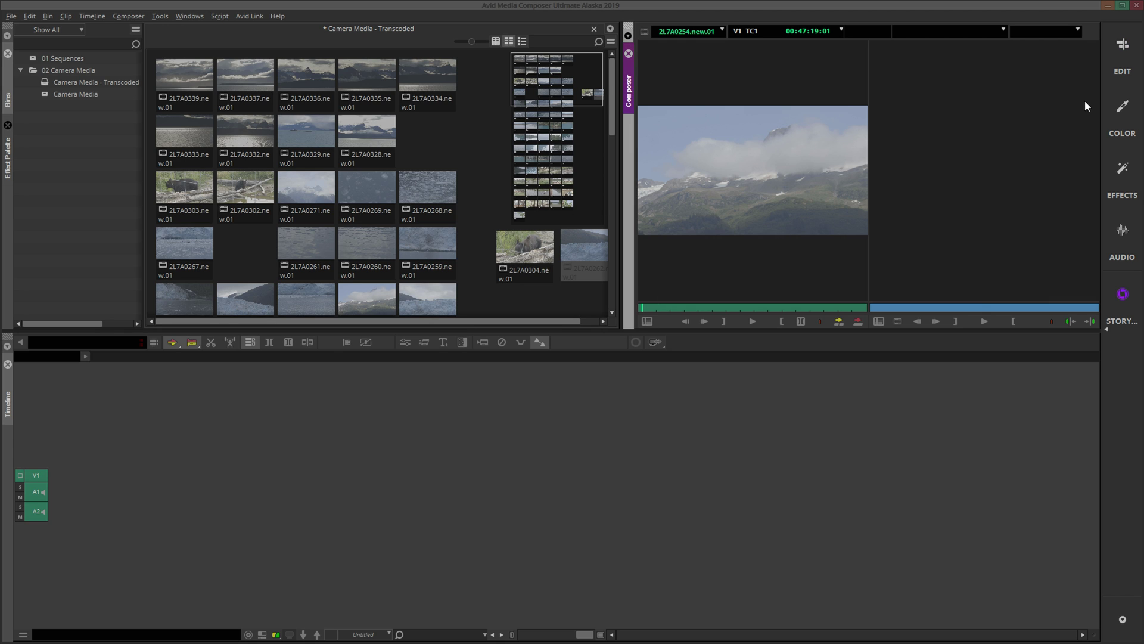
pyautogui.rightClick(1117, 388)
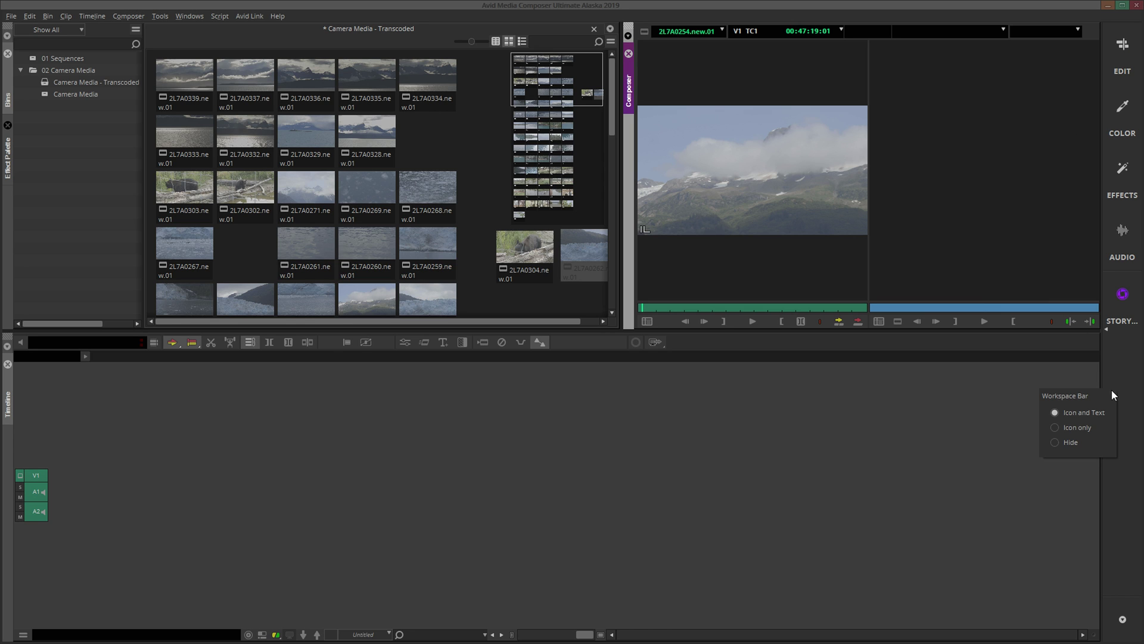
pyautogui.click(1054, 443)
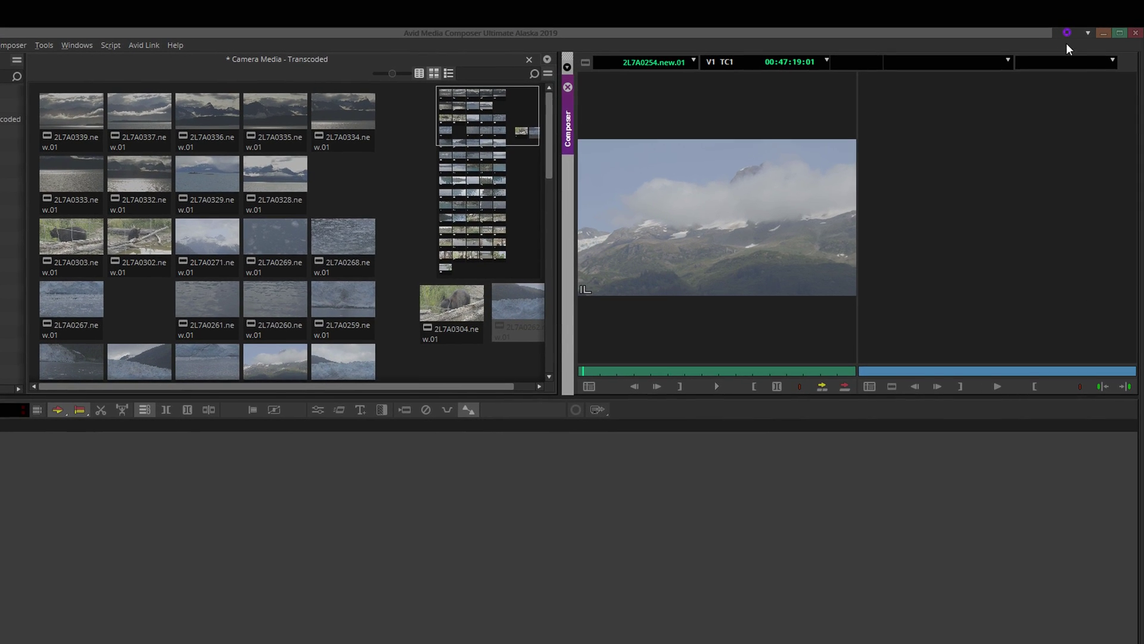
# Step: Review the workspace list and window options without changing anything
pyautogui.click(1088, 31)
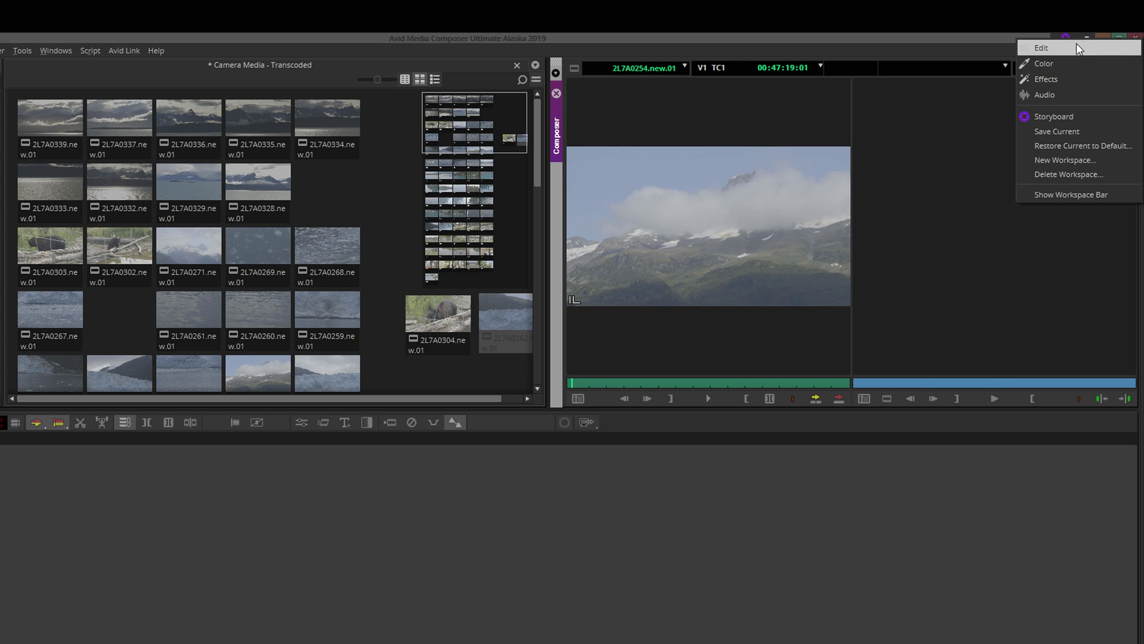
pyautogui.click(991, 35)
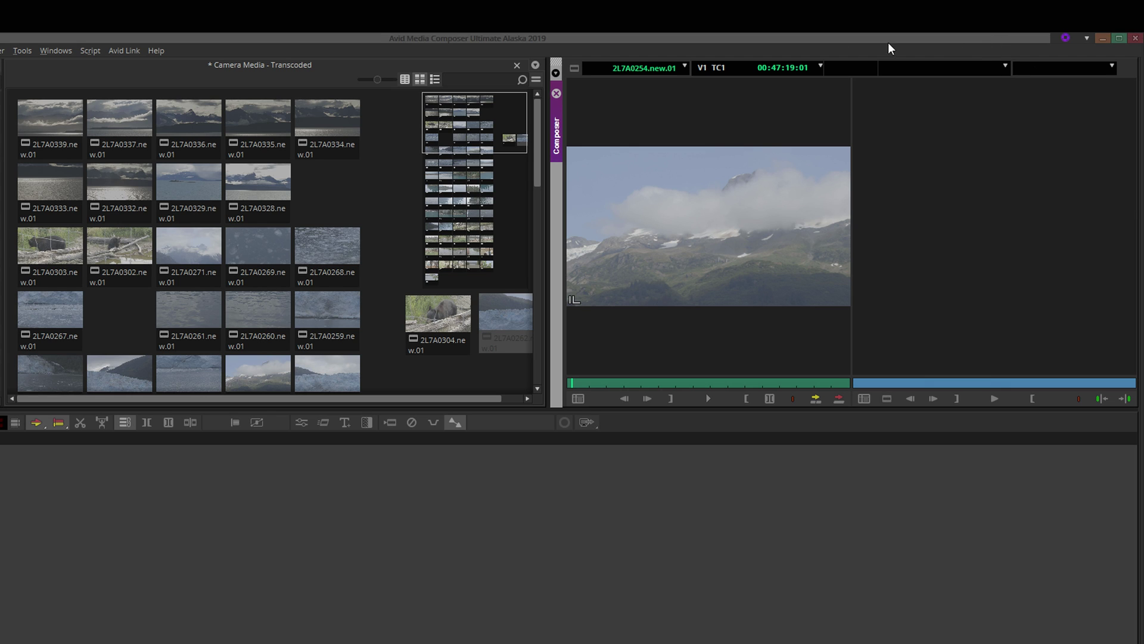
pyautogui.click(66, 52)
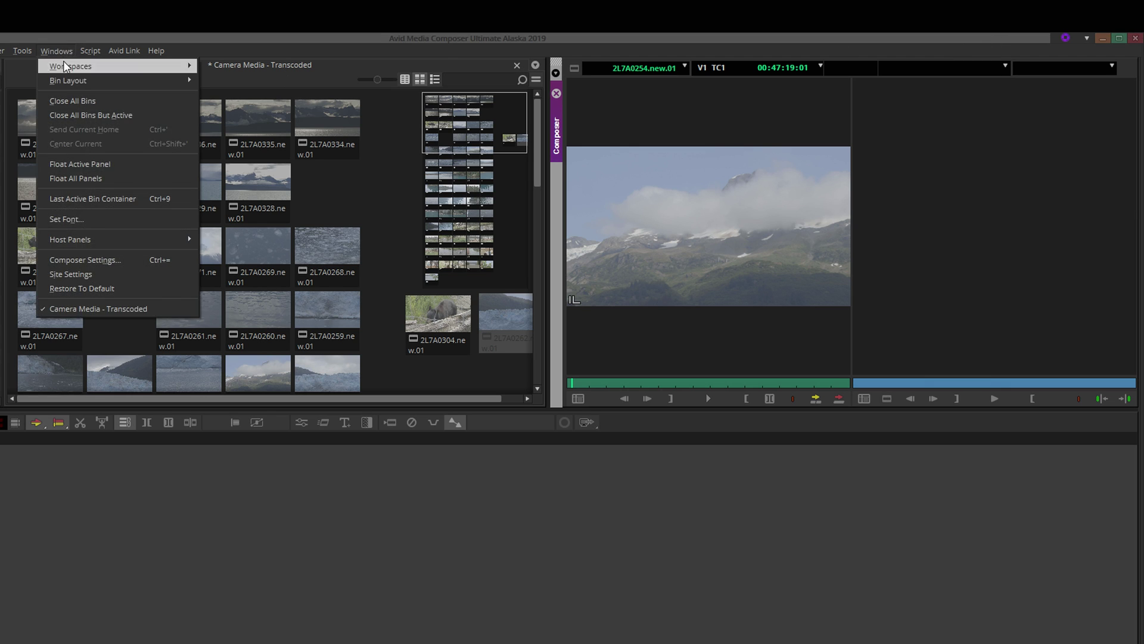
pyautogui.moveTo(71, 67)
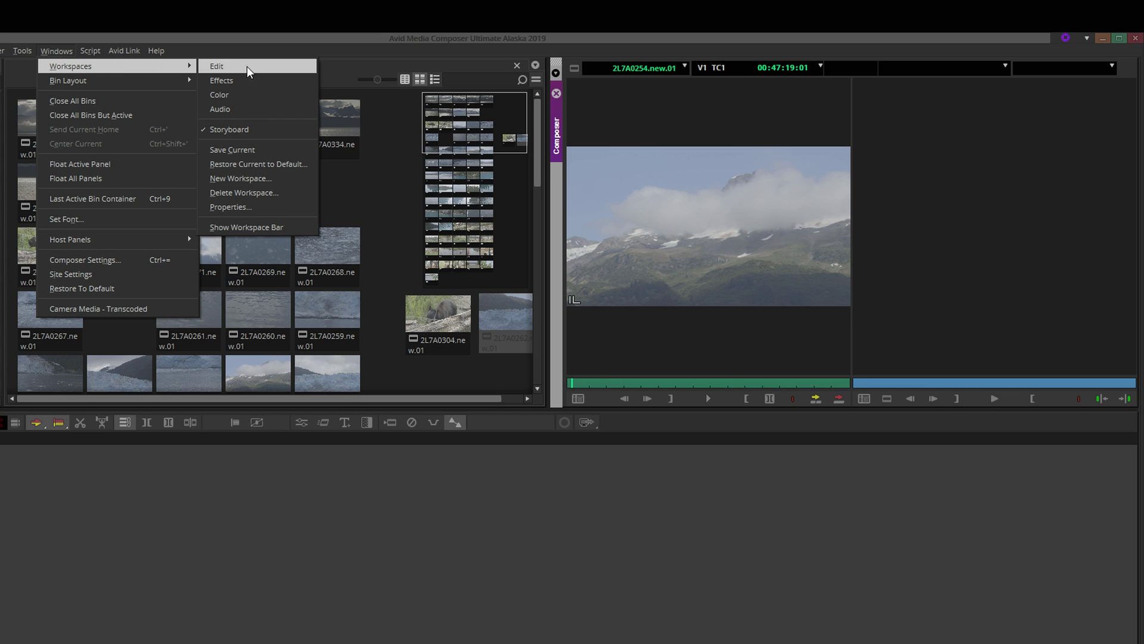
pyautogui.click(62, 53)
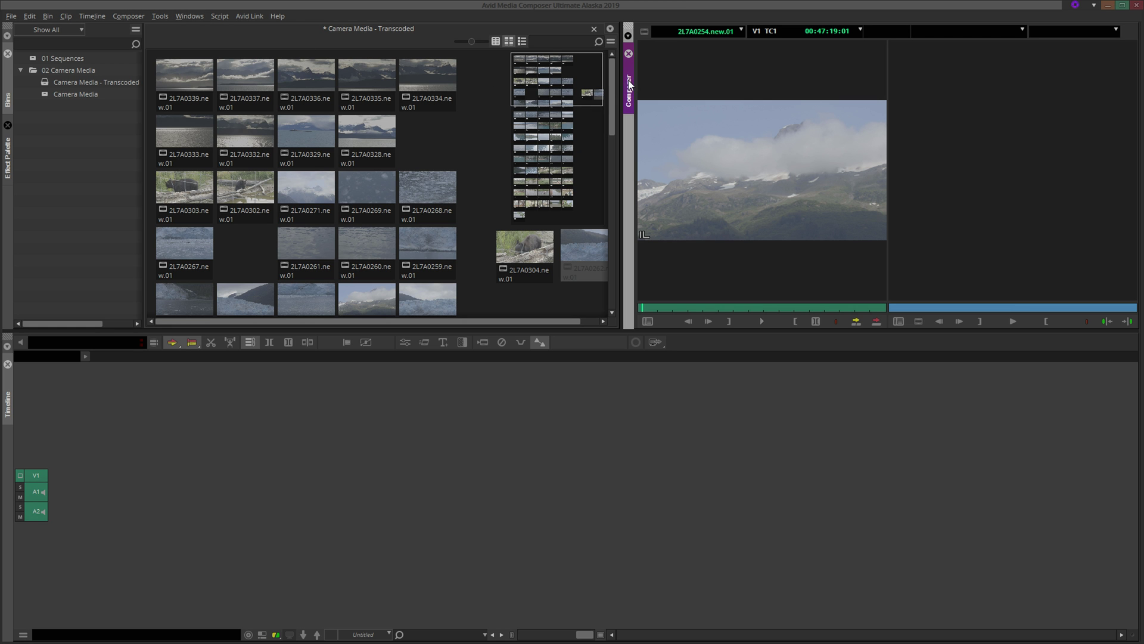
# Step: Dock the Composer monitor to the right of the Timeline panel
pyautogui.moveTo(629, 84); pyautogui.dragTo(1131, 496)
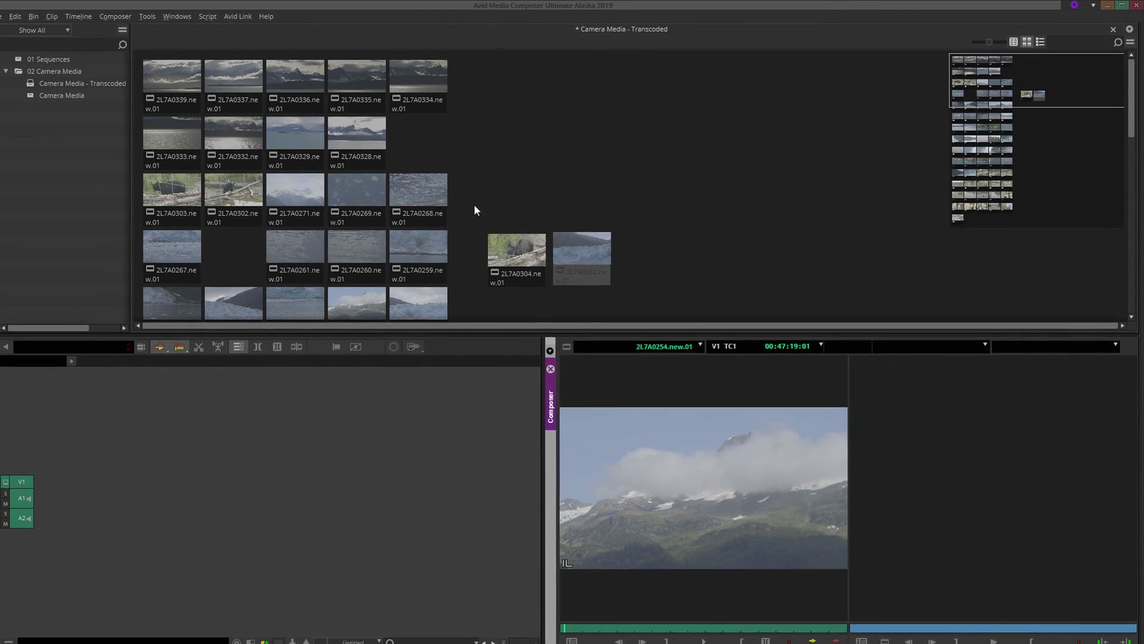
# Step: Build the first storyboard row: 2L7A0304, 2L7A0262, 2L7A0254, 2L7A0236 and 2L7A0230
pyautogui.moveTo(587, 263); pyautogui.dragTo(677, 275)
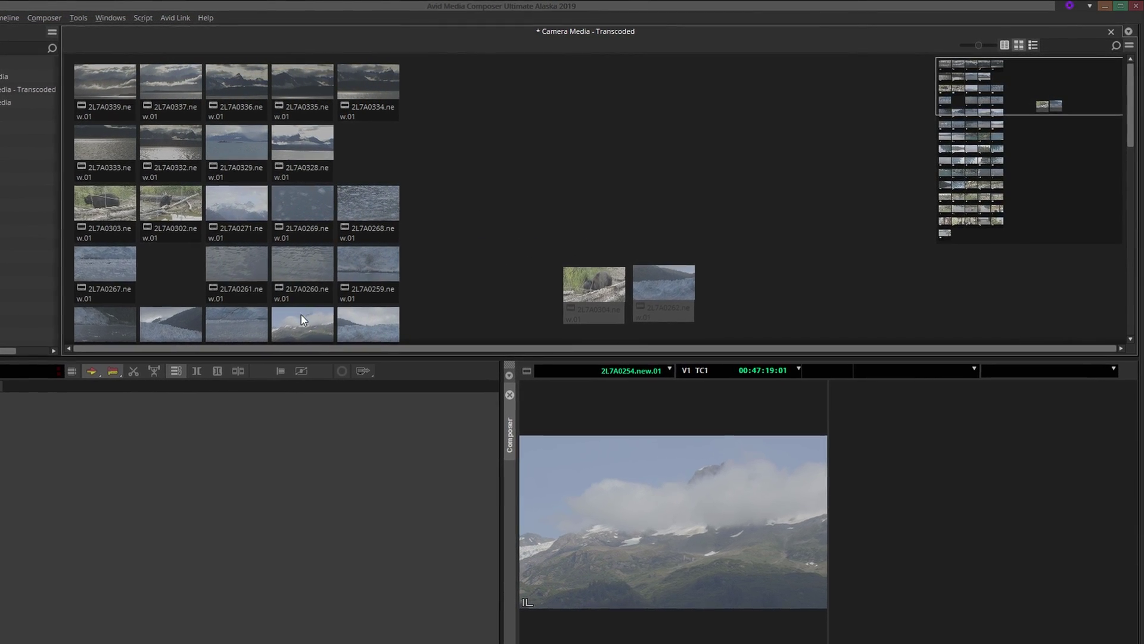
pyautogui.moveTo(300, 325); pyautogui.dragTo(716, 285)
pyautogui.scroll(-3, 507, 270)
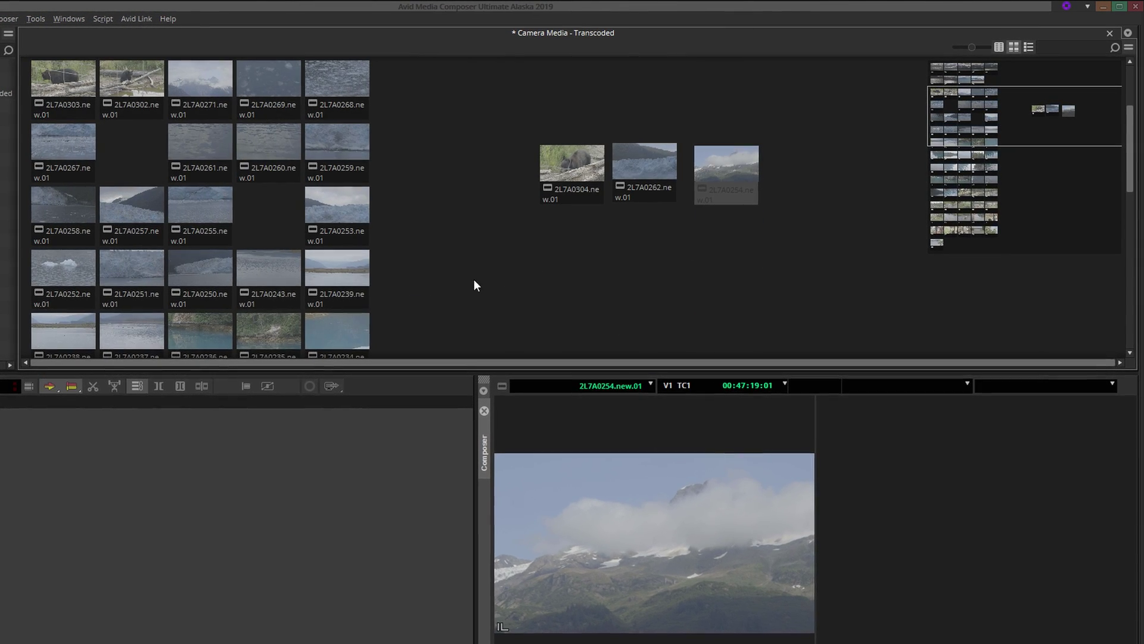
pyautogui.moveTo(191, 332); pyautogui.dragTo(800, 165)
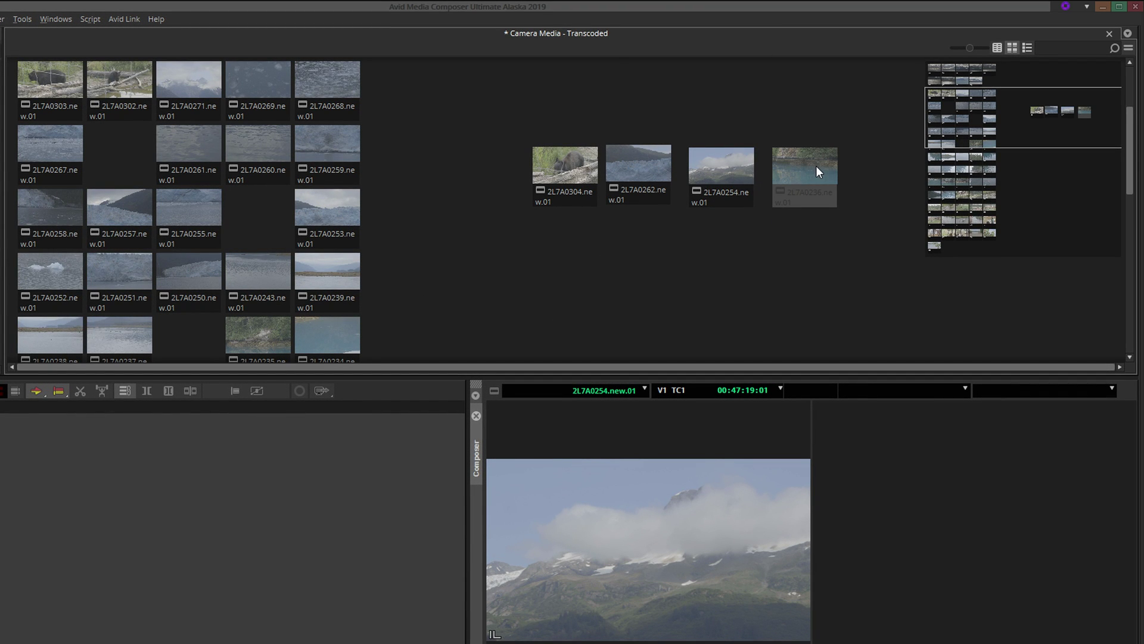
pyautogui.scroll(-3, 445, 333)
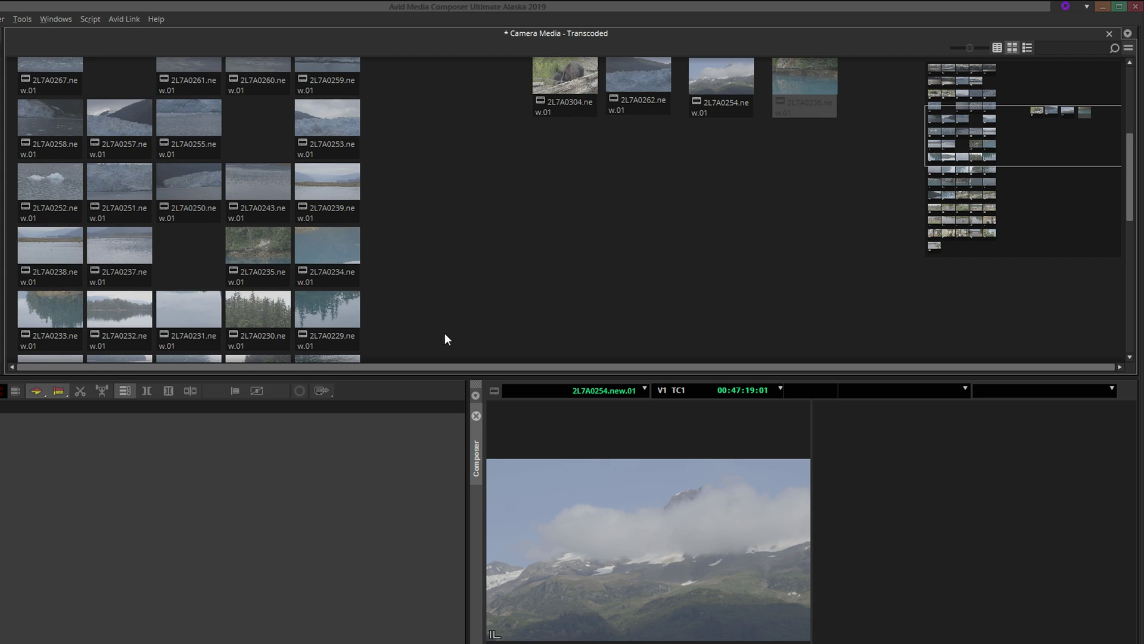
pyautogui.scroll(1, 266, 264)
pyautogui.moveTo(265, 293); pyautogui.dragTo(889, 69)
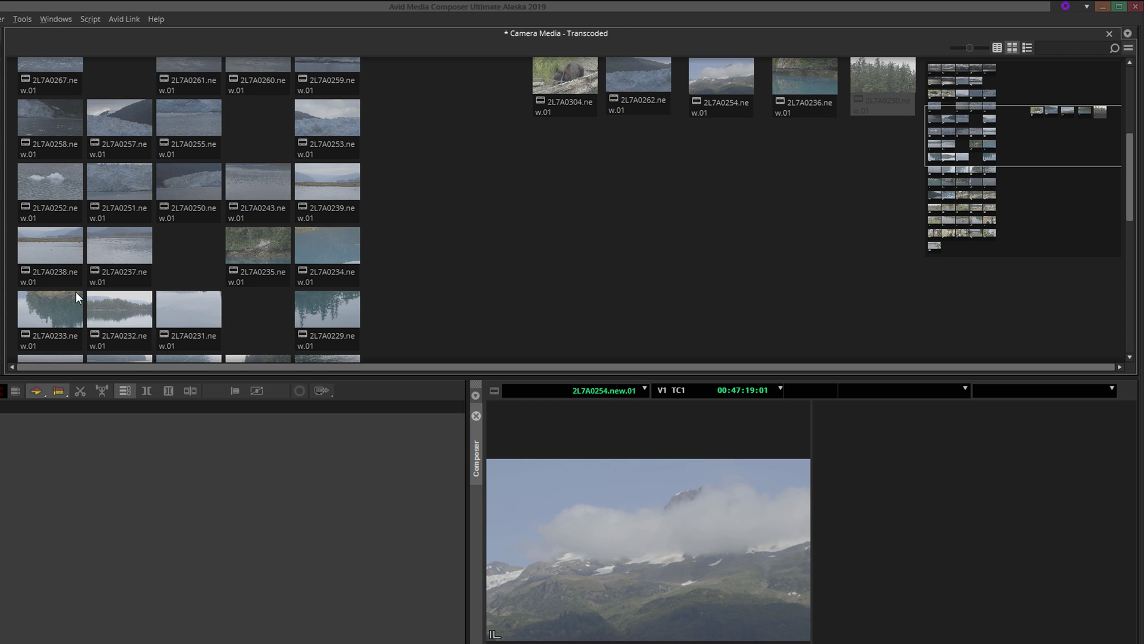
# Step: Form the second row with 2L7A0233, 2L7A0235, 2L7A0176 and 2L7A0200
pyautogui.moveTo(70, 298); pyautogui.dragTo(567, 148)
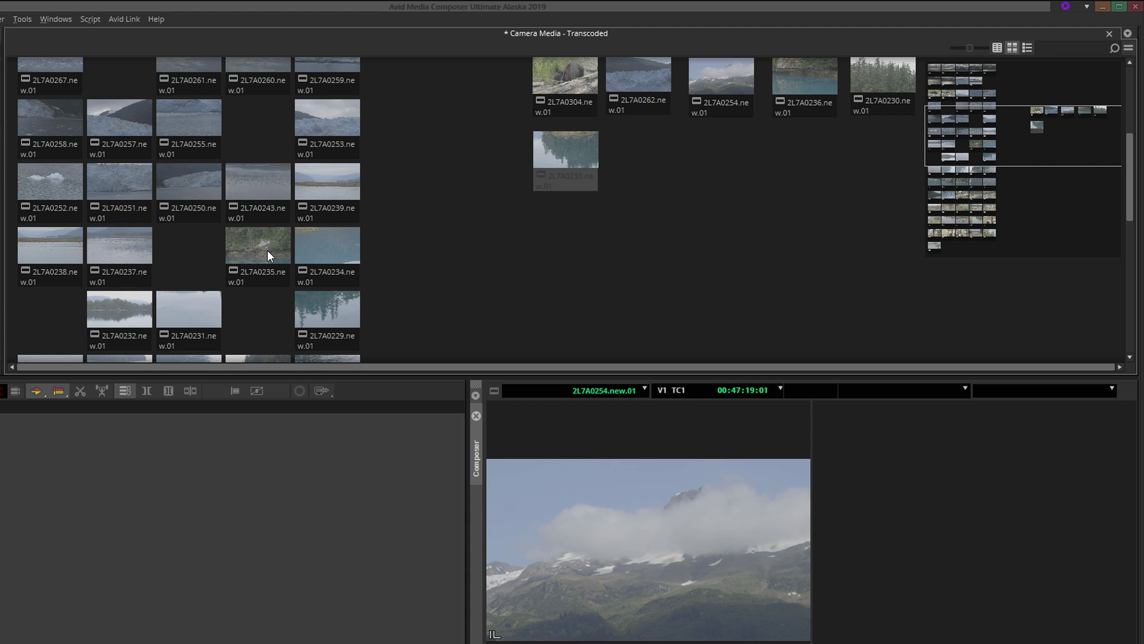
pyautogui.moveTo(267, 251); pyautogui.dragTo(651, 153)
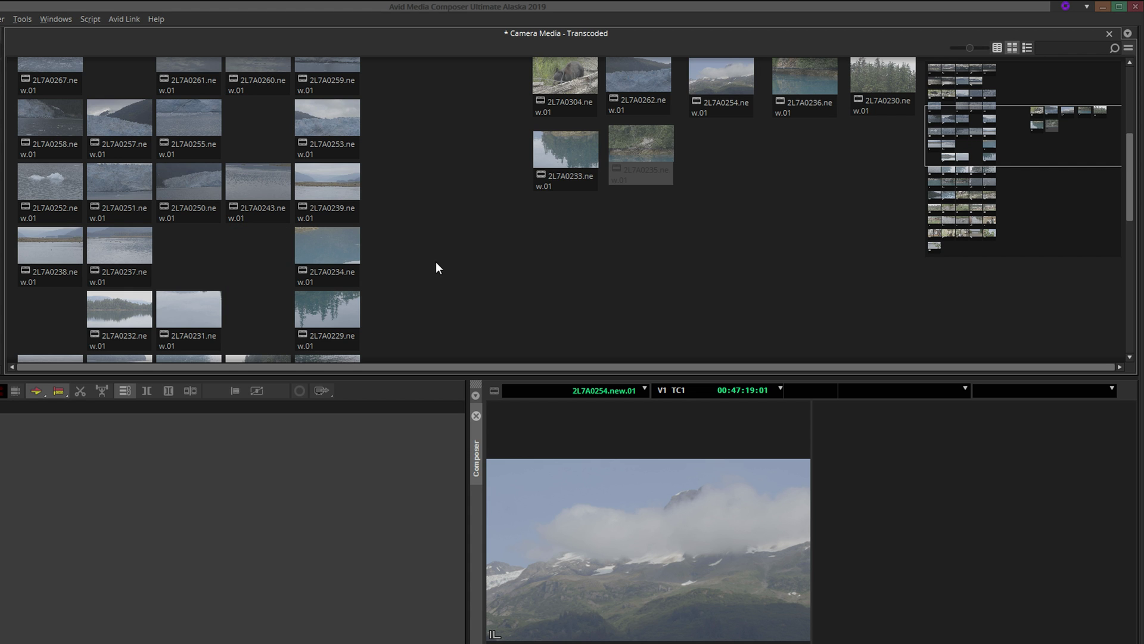
pyautogui.scroll(-3, 425, 270)
pyautogui.scroll(-1, 424, 272)
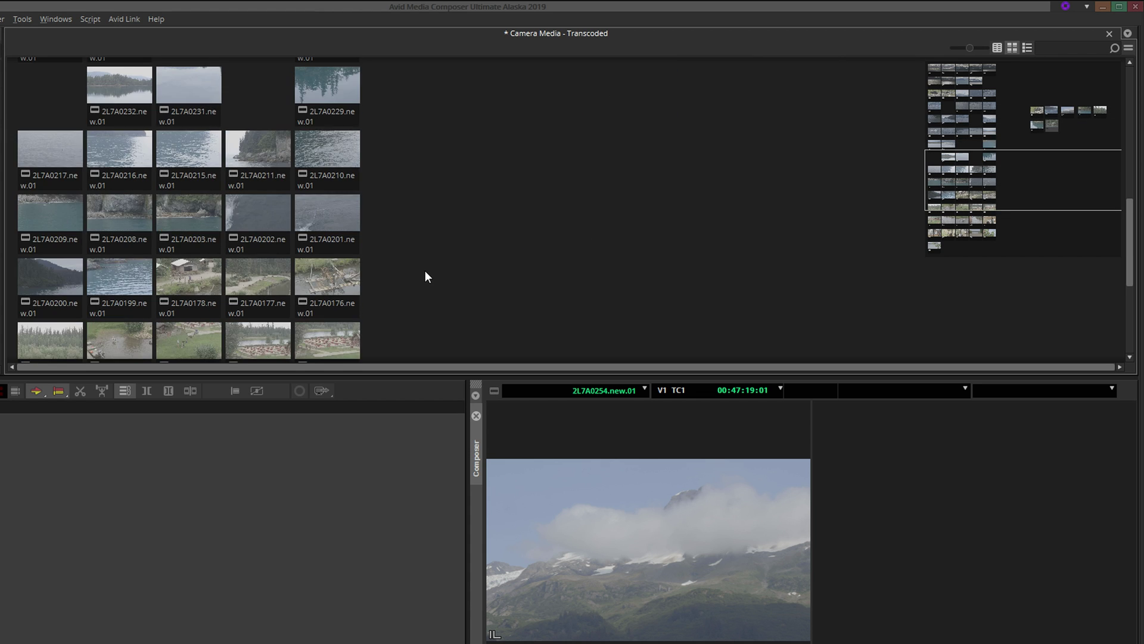
pyautogui.moveTo(339, 280); pyautogui.dragTo(737, 85)
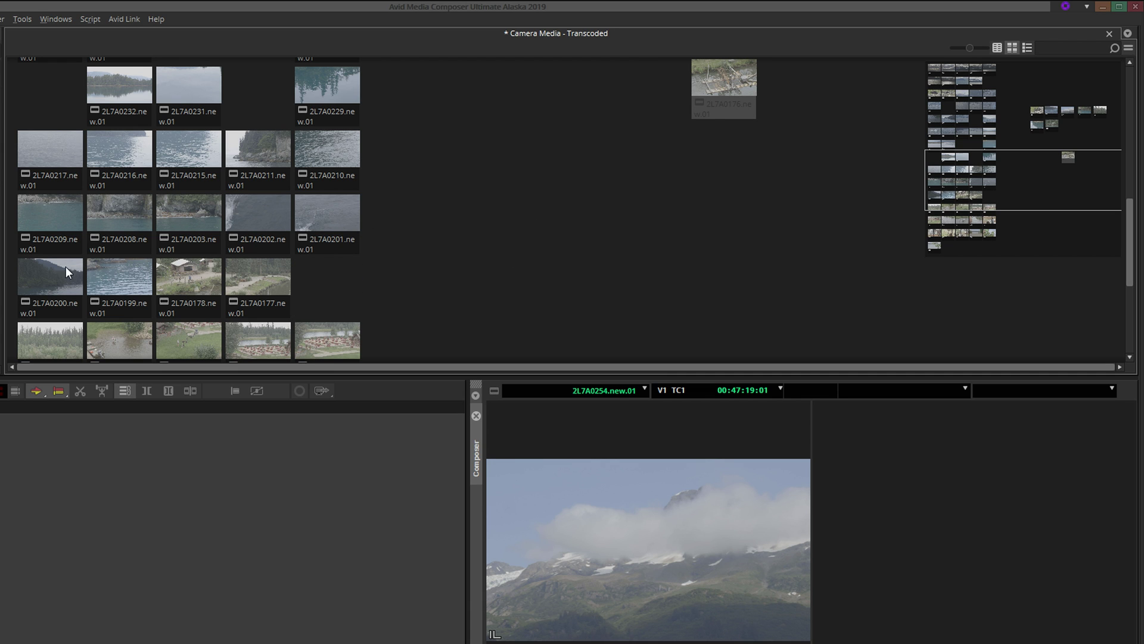
pyautogui.moveTo(65, 267); pyautogui.dragTo(828, 88)
pyautogui.scroll(4, 828, 88)
pyautogui.moveTo(711, 237); pyautogui.dragTo(726, 111)
pyautogui.moveTo(820, 271); pyautogui.dragTo(814, 112)
pyautogui.scroll(3, 832, 184)
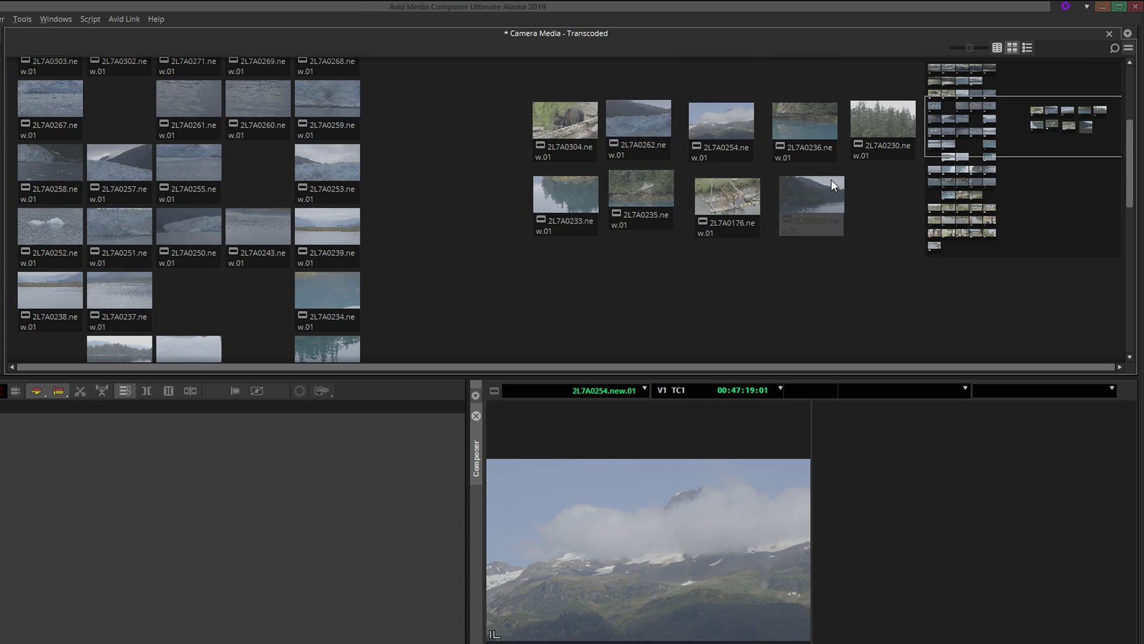
pyautogui.scroll(-1, 831, 183)
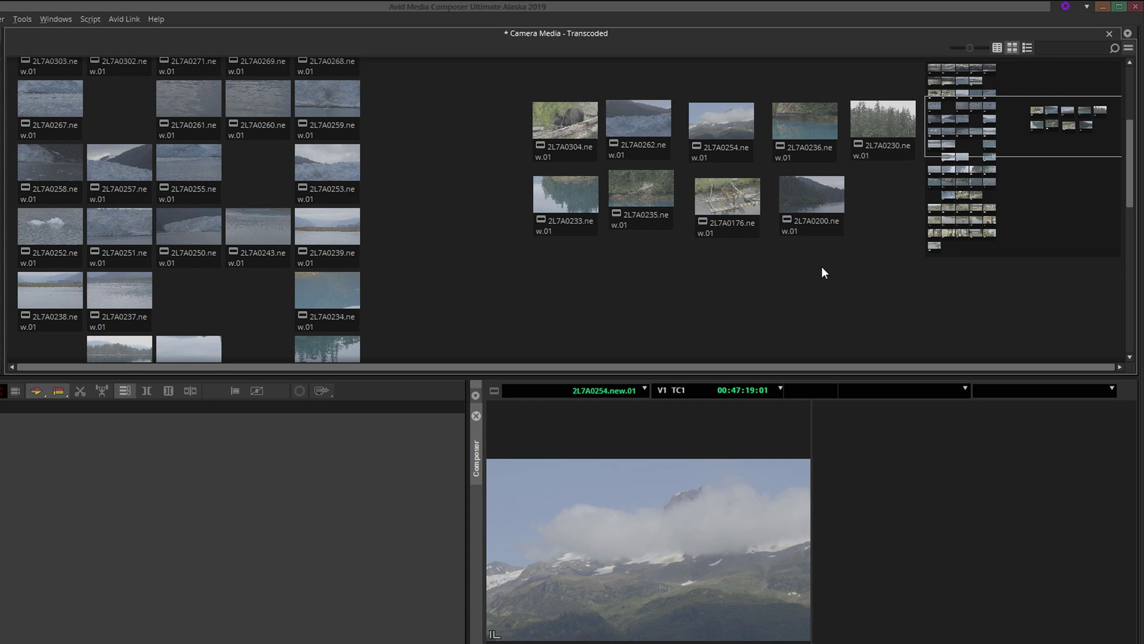
# Step: Apply Fill Sorted so every transcoded clip forms one continuous sorted grid
pyautogui.rightClick(731, 270)
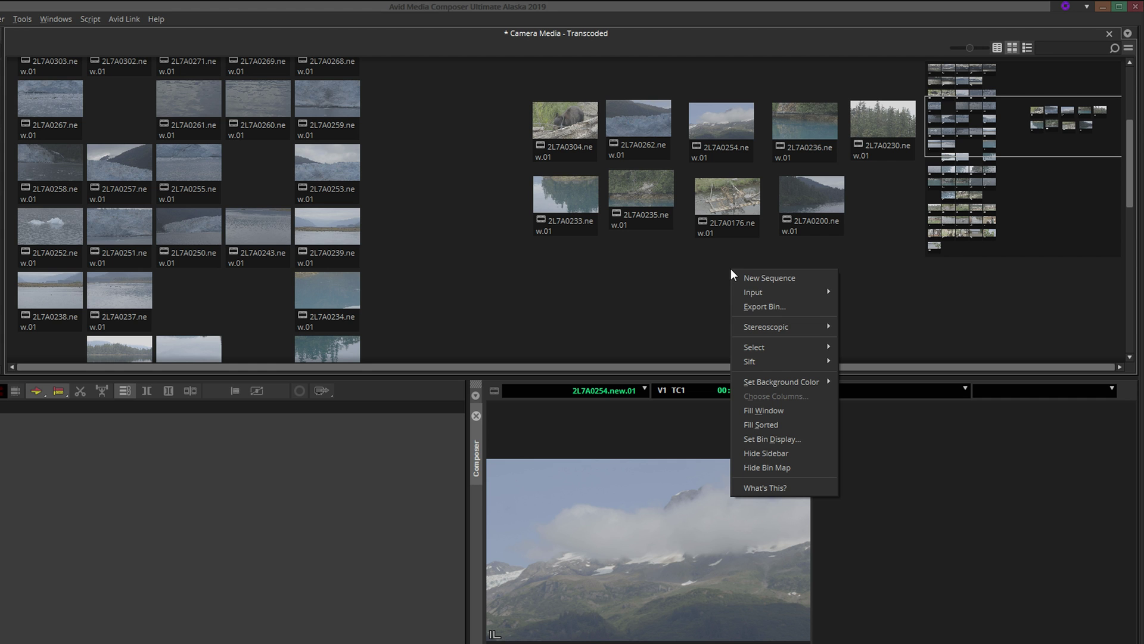
pyautogui.click(812, 425)
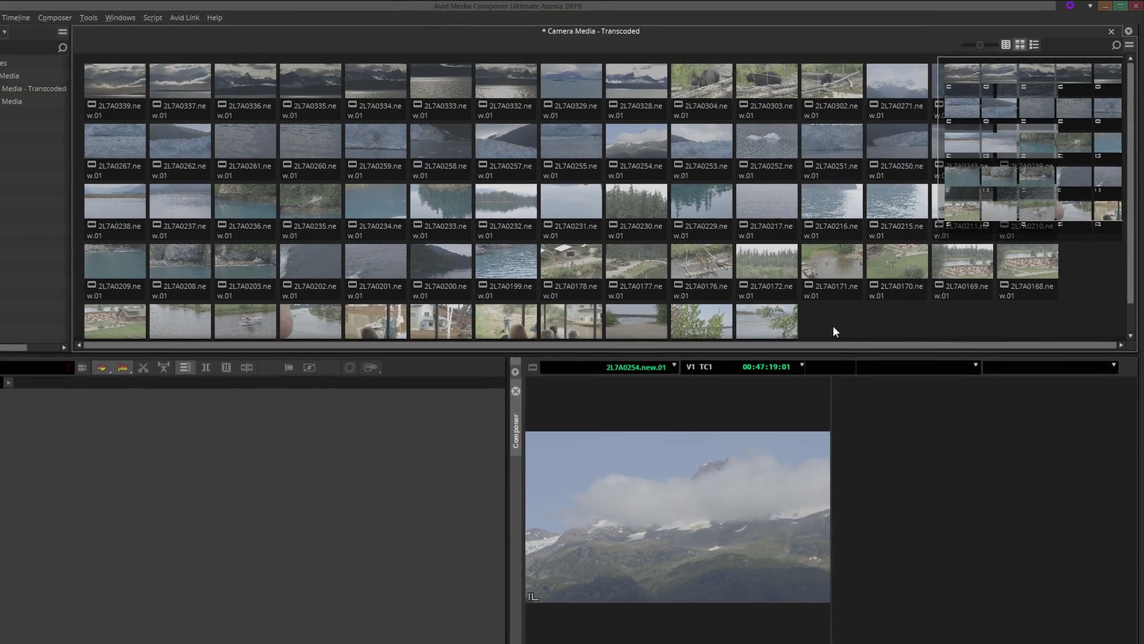
pyautogui.scroll(-1, 833, 324)
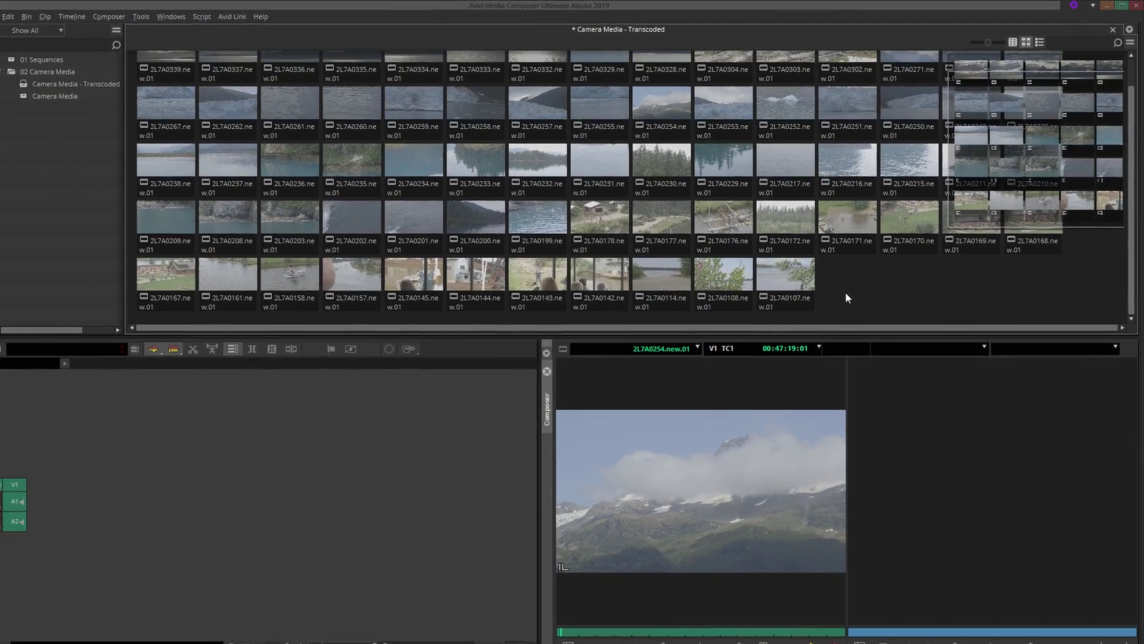
pyautogui.scroll(1, 847, 297)
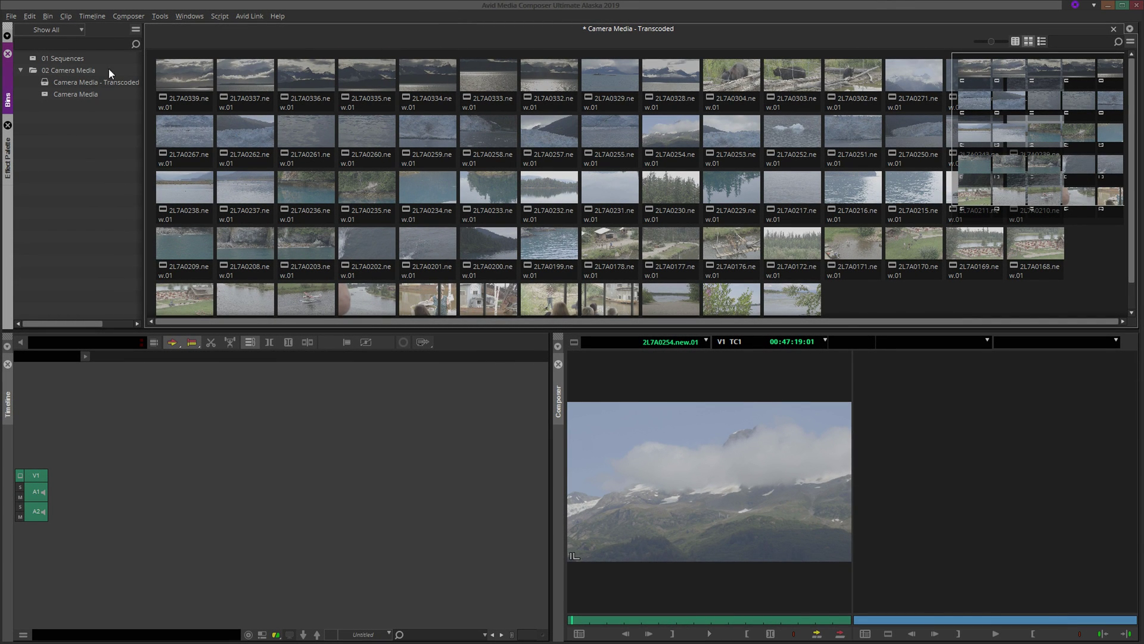
# Step: Open the 01 Sequences bin in its own pane beside a widened Camera Media pane
pyautogui.click(32, 60)
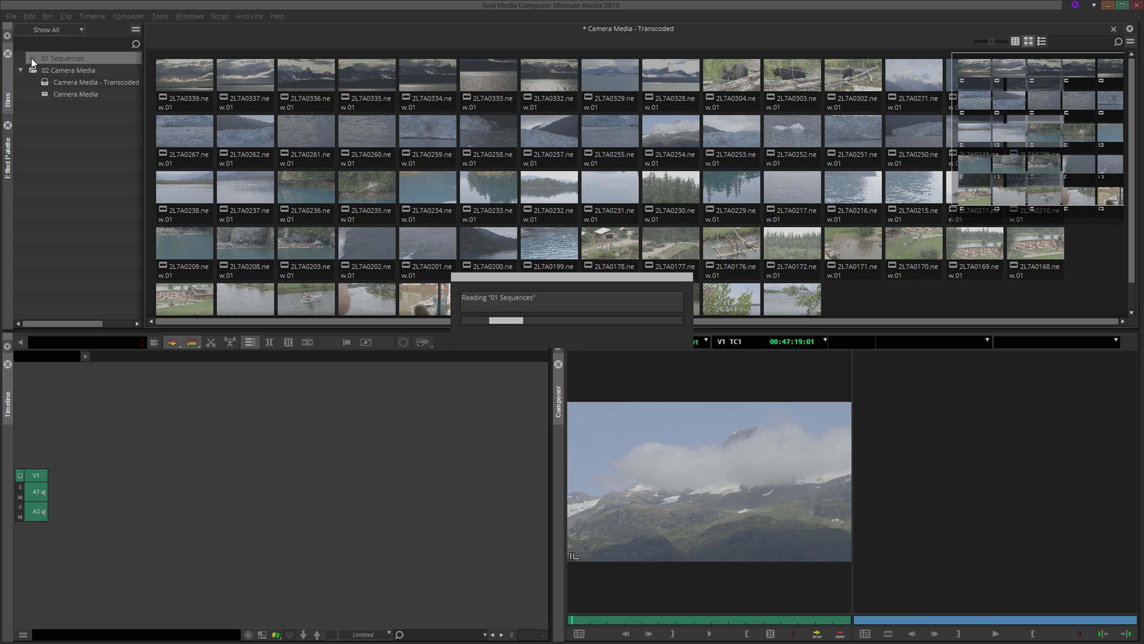
pyautogui.doubleClick(33, 61)
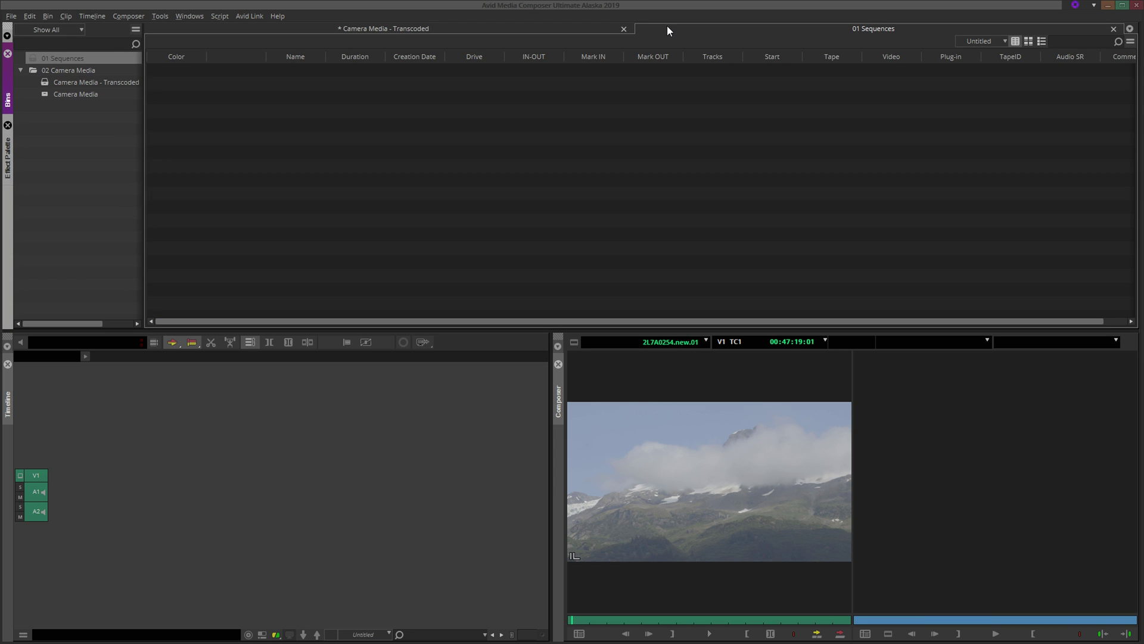
pyautogui.moveTo(667, 26); pyautogui.dragTo(153, 121)
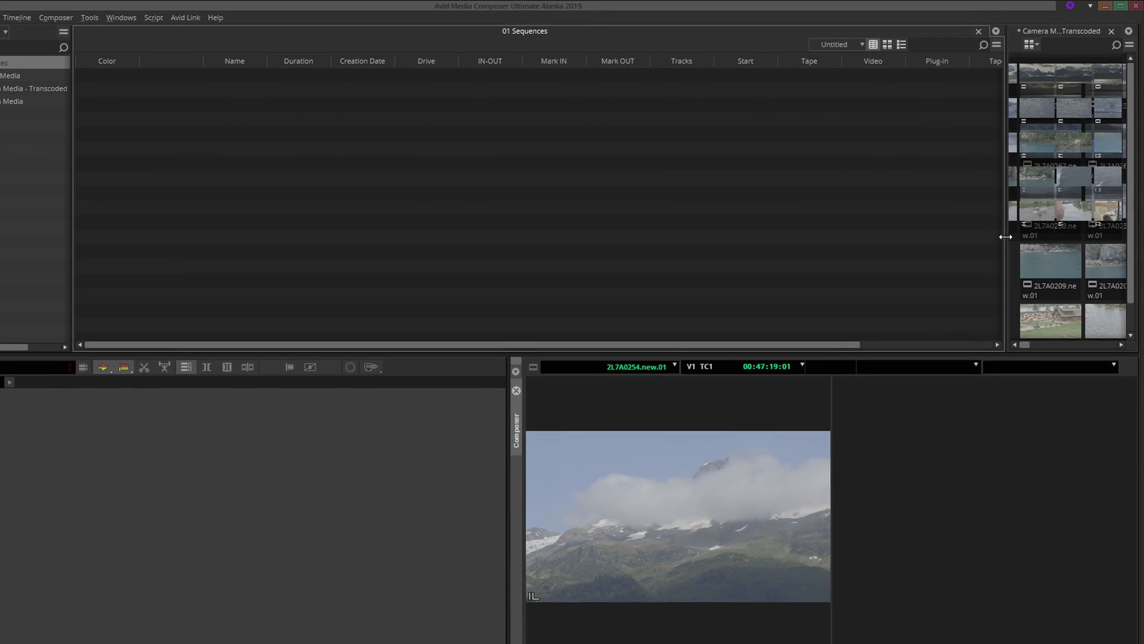
pyautogui.moveTo(1006, 236); pyautogui.dragTo(767, 245)
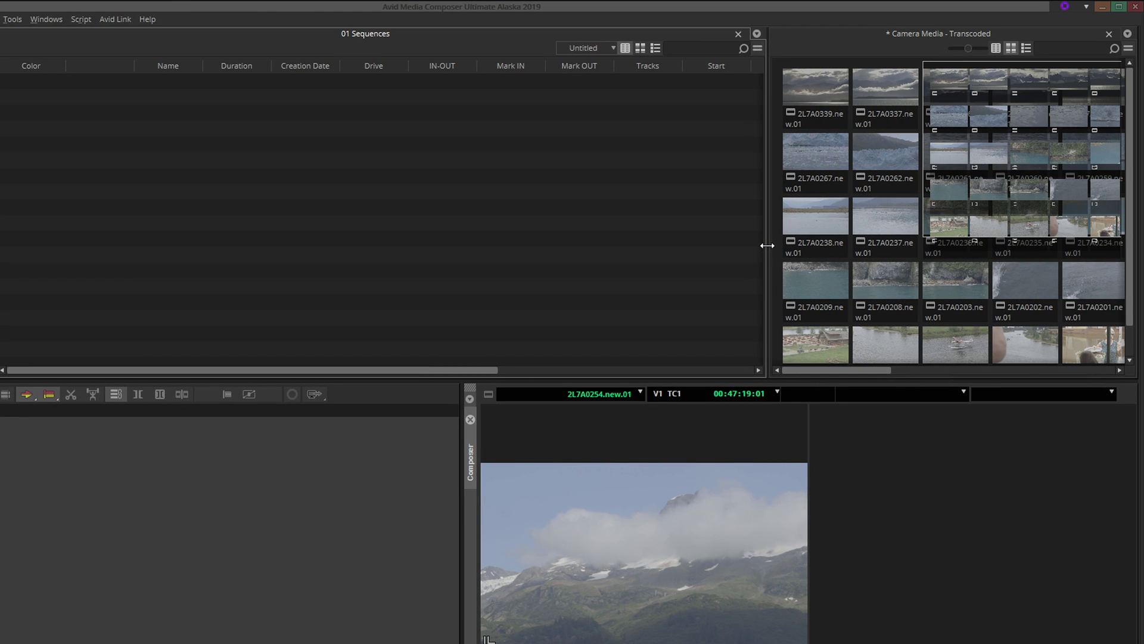
# Step: Apply Fill Sorted to the Camera Media thumbnails, then toggle Text view and back to Frame view
pyautogui.rightClick(778, 277)
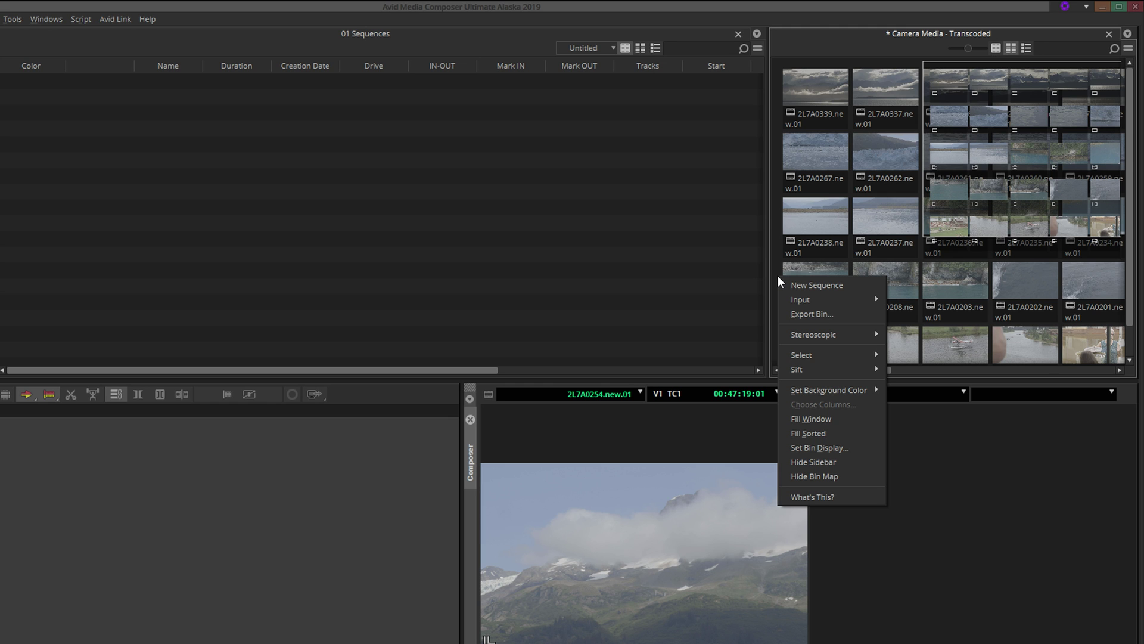
pyautogui.click(836, 432)
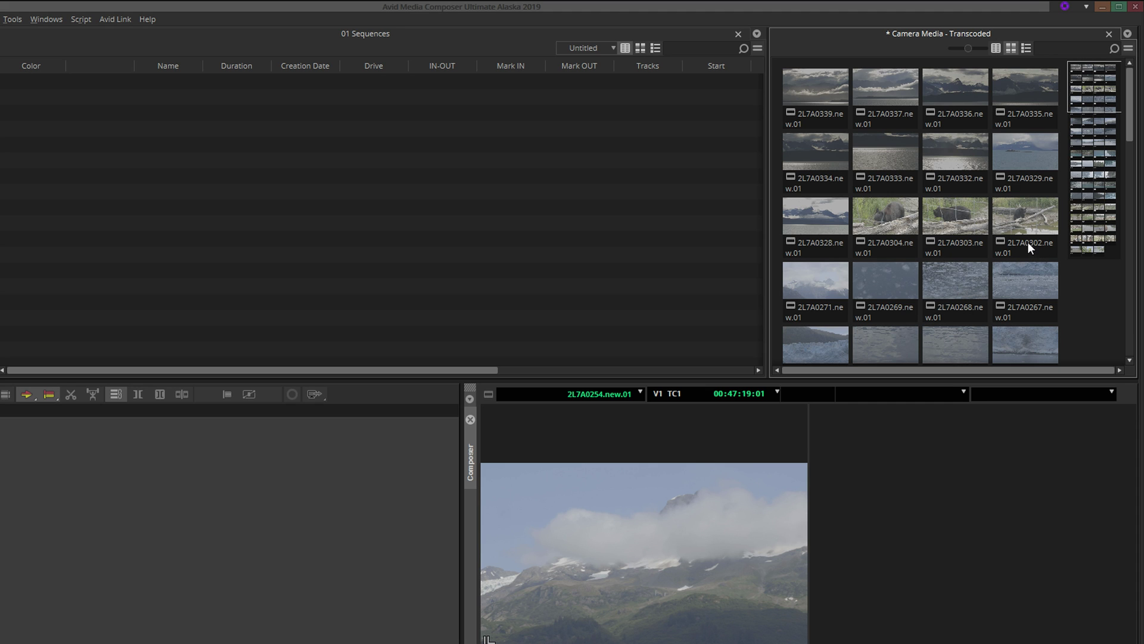
pyautogui.click(995, 48)
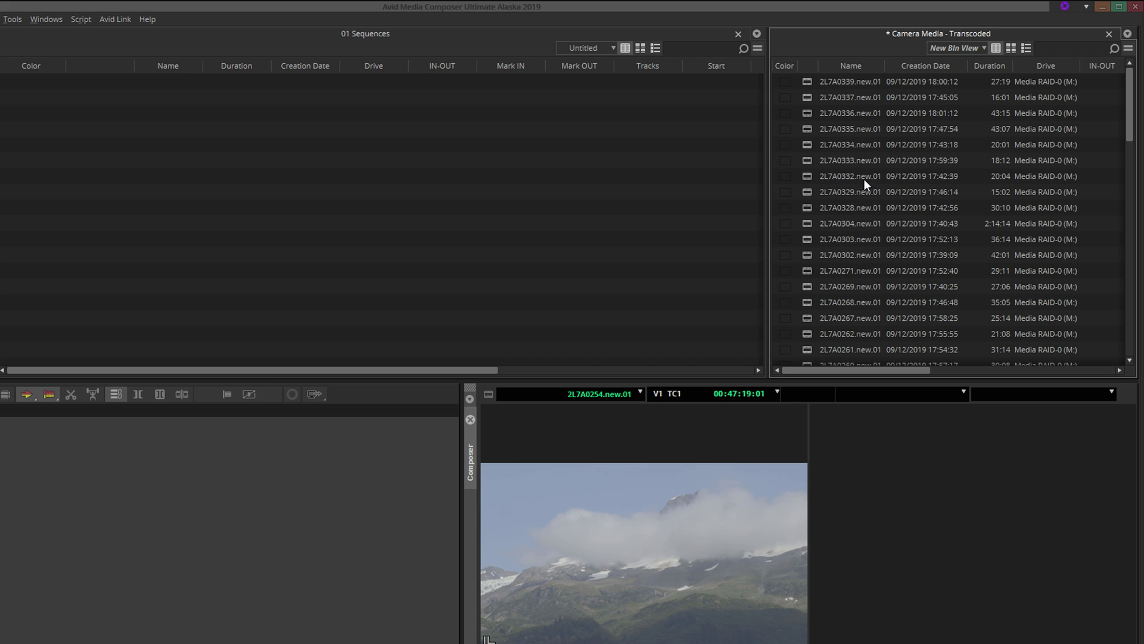
pyautogui.click(1013, 46)
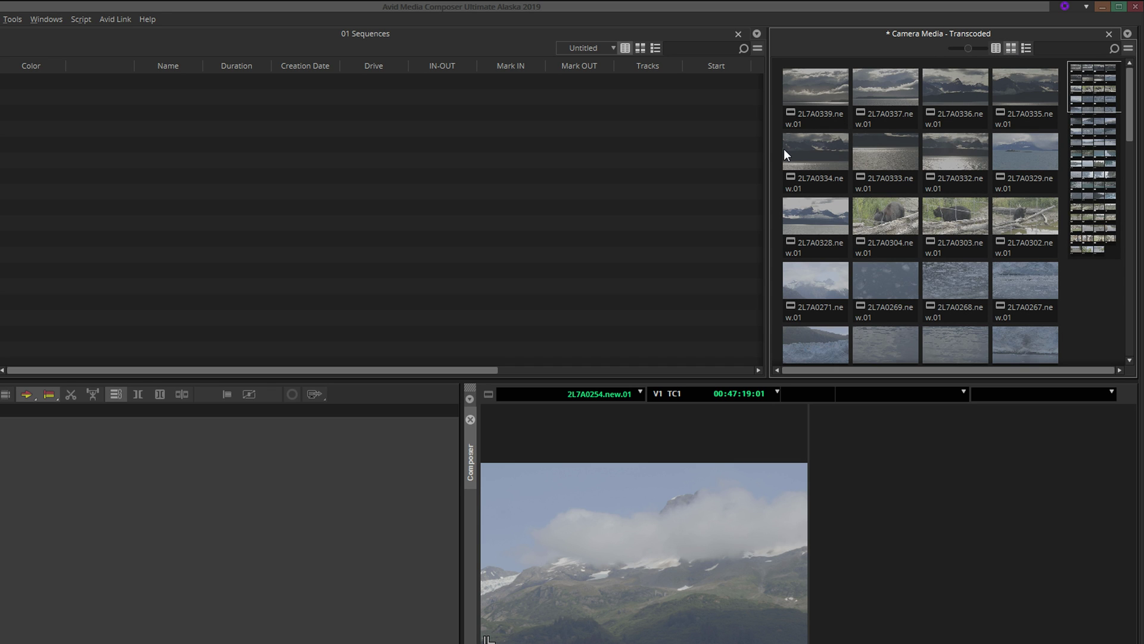
# Step: Widen the Camera Media bin and drag 2L7A0328, 2L7A0304, 2L7A0302 and 2L7A0260 into open space
pyautogui.moveTo(767, 157); pyautogui.dragTo(151, 159)
pyautogui.moveTo(209, 216); pyautogui.dragTo(602, 279)
pyautogui.moveTo(271, 214); pyautogui.dragTo(675, 276)
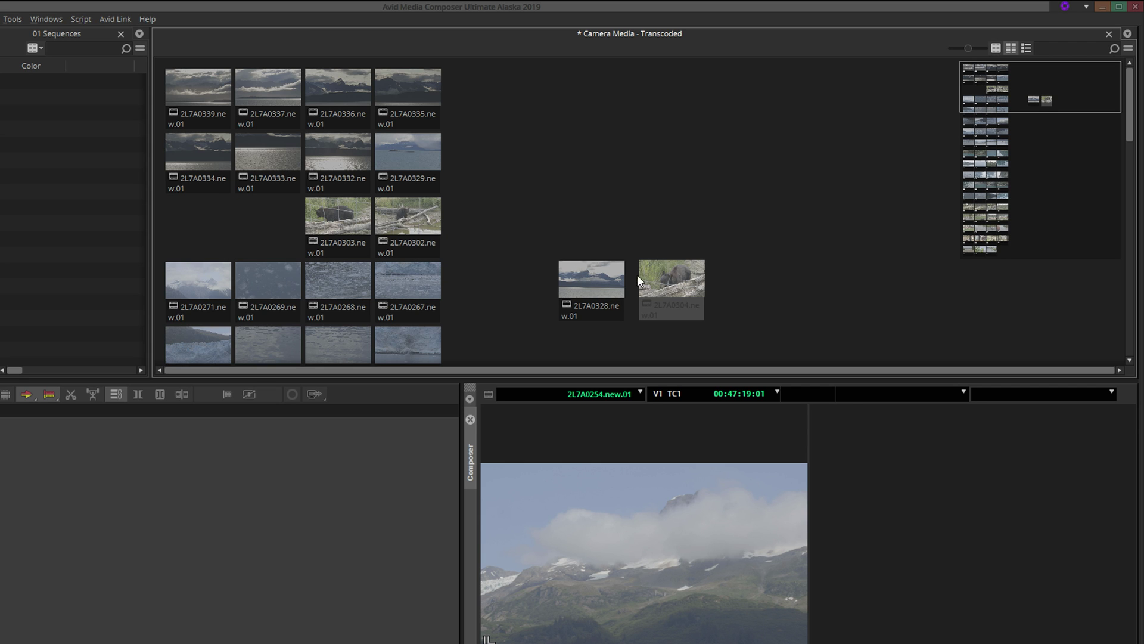
pyautogui.moveTo(422, 217); pyautogui.dragTo(775, 278)
pyautogui.moveTo(348, 344)
pyautogui.mouseDown()
pyautogui.moveTo(787, 306)
pyautogui.moveTo(853, 275)
pyautogui.mouseUp()
# Step: Snap the four loose clips into one row with Align Selected to Grid
pyautogui.moveTo(547, 230)
pyautogui.mouseDown()
pyautogui.moveTo(607, 278)
pyautogui.moveTo(904, 327)
pyautogui.mouseUp()
pyautogui.rightClick(849, 288)
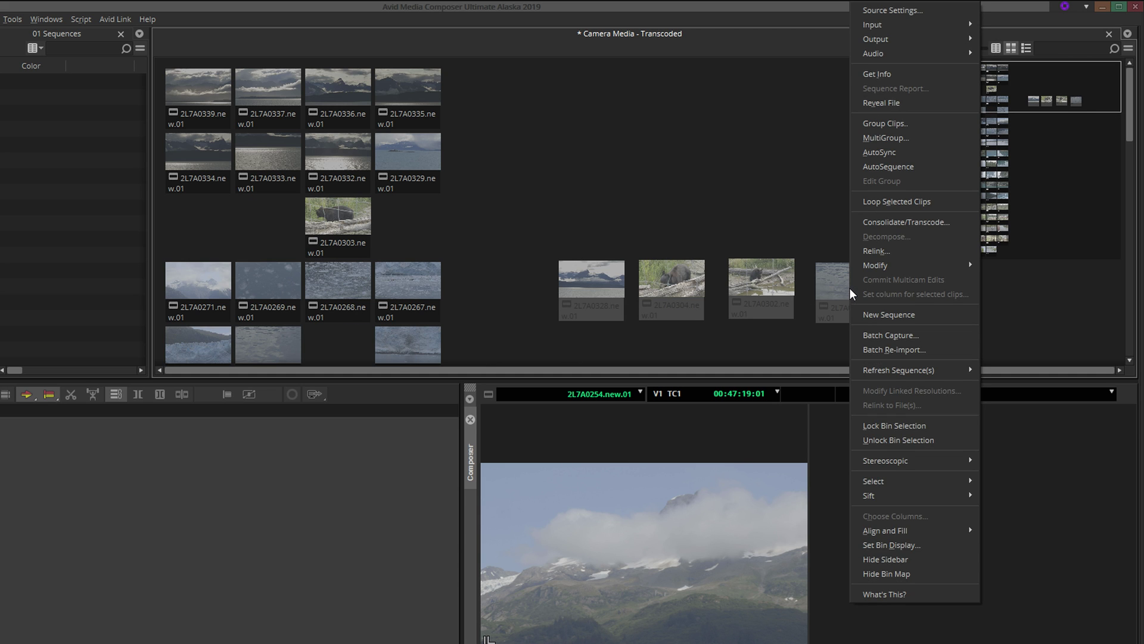
pyautogui.moveTo(921, 526)
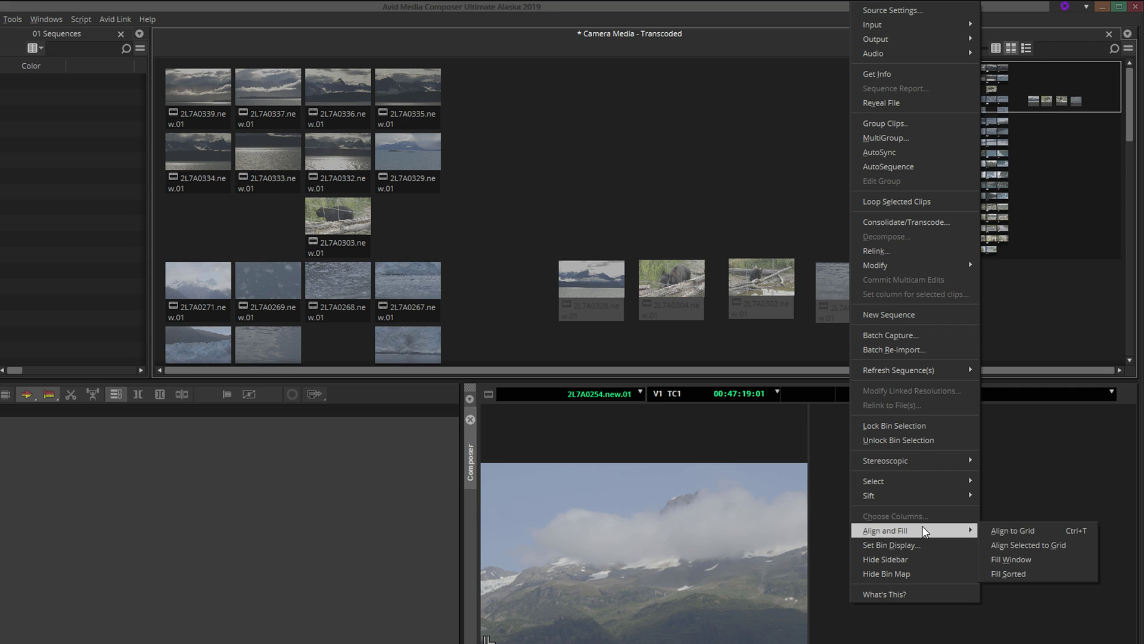
pyautogui.click(1018, 545)
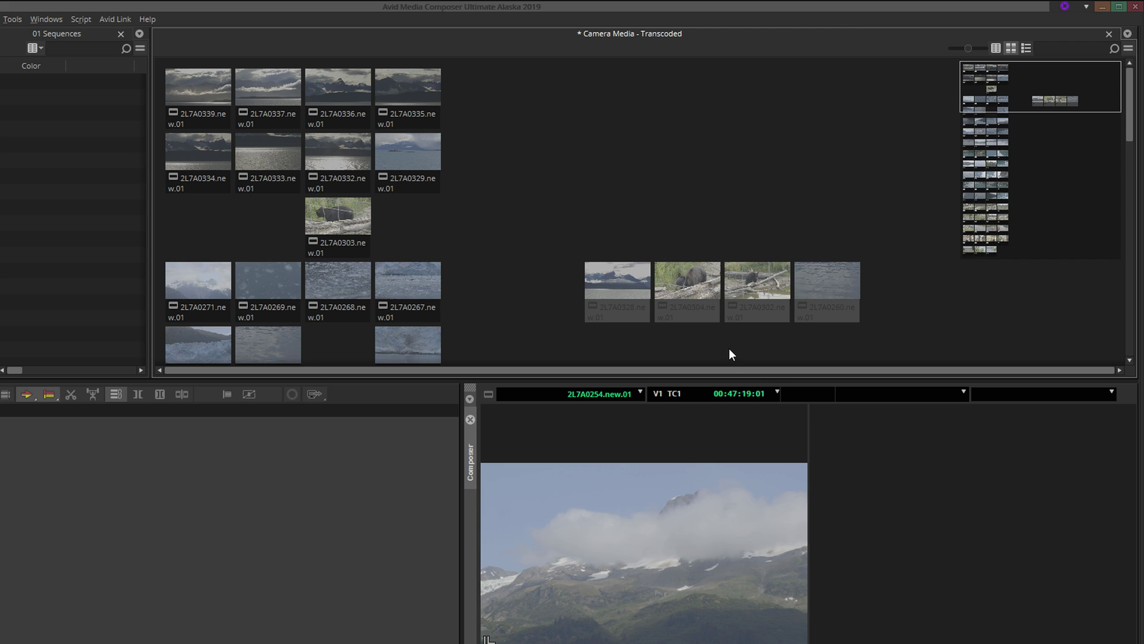
# Step: Add 2L7A0254 to the row and place 2L7A0235 and 2L7A0211 as a second row below
pyautogui.scroll(-3, 725, 350)
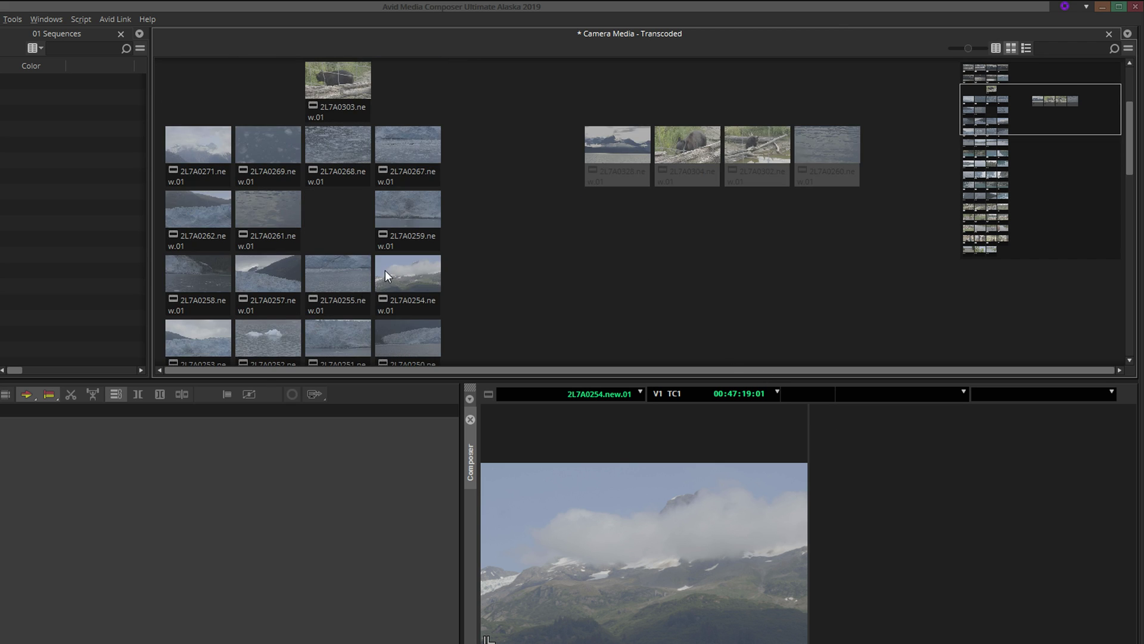
pyautogui.moveTo(385, 270); pyautogui.dragTo(882, 143)
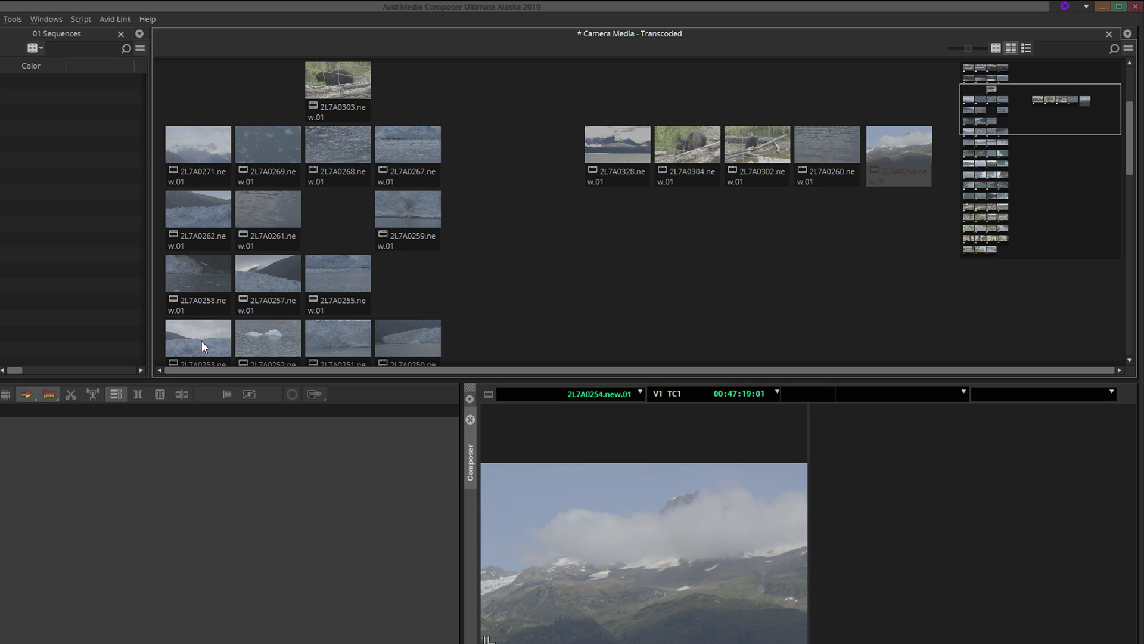
pyautogui.scroll(-4, 201, 341)
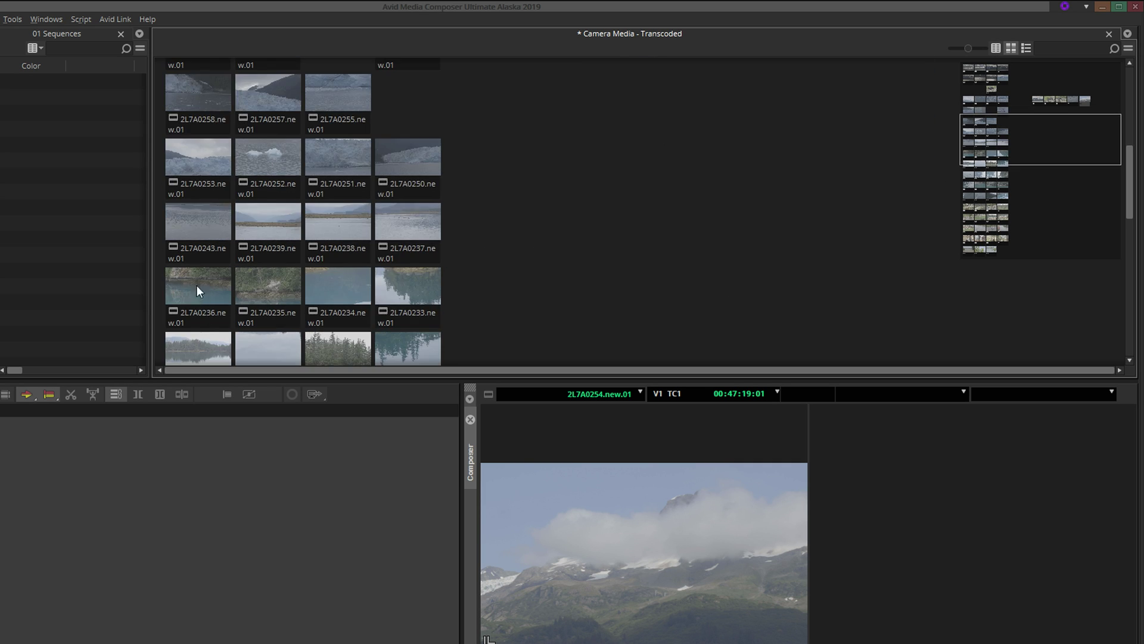
pyautogui.moveTo(257, 288); pyautogui.dragTo(703, 91)
pyautogui.scroll(-3, 492, 323)
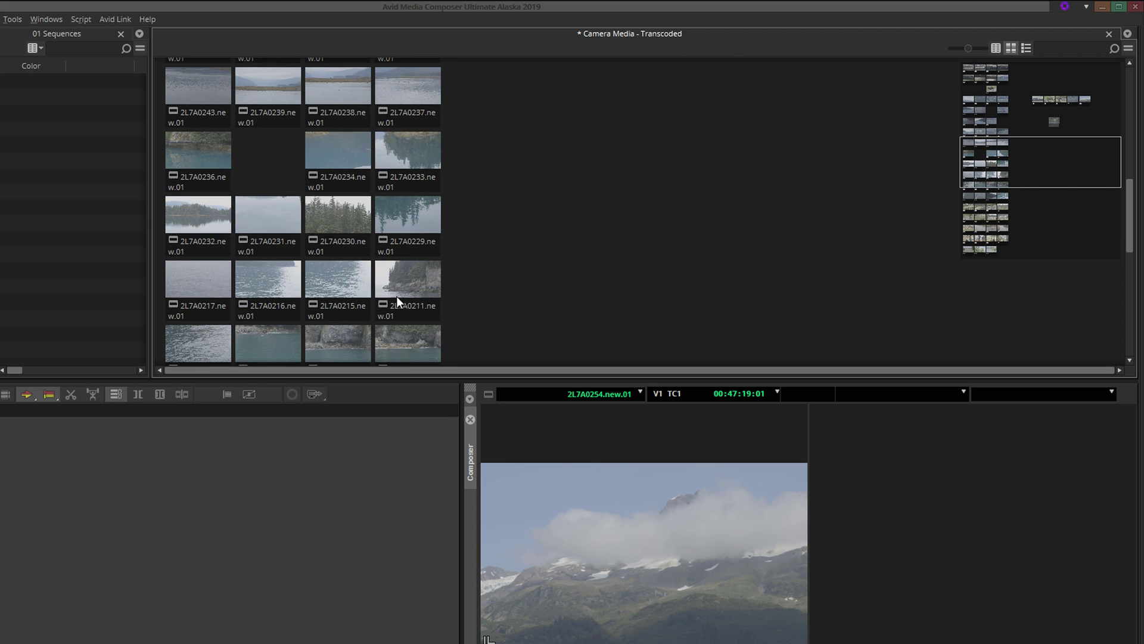
pyautogui.moveTo(395, 273); pyautogui.dragTo(763, 81)
pyautogui.scroll(3, 780, 128)
pyautogui.scroll(3, 782, 130)
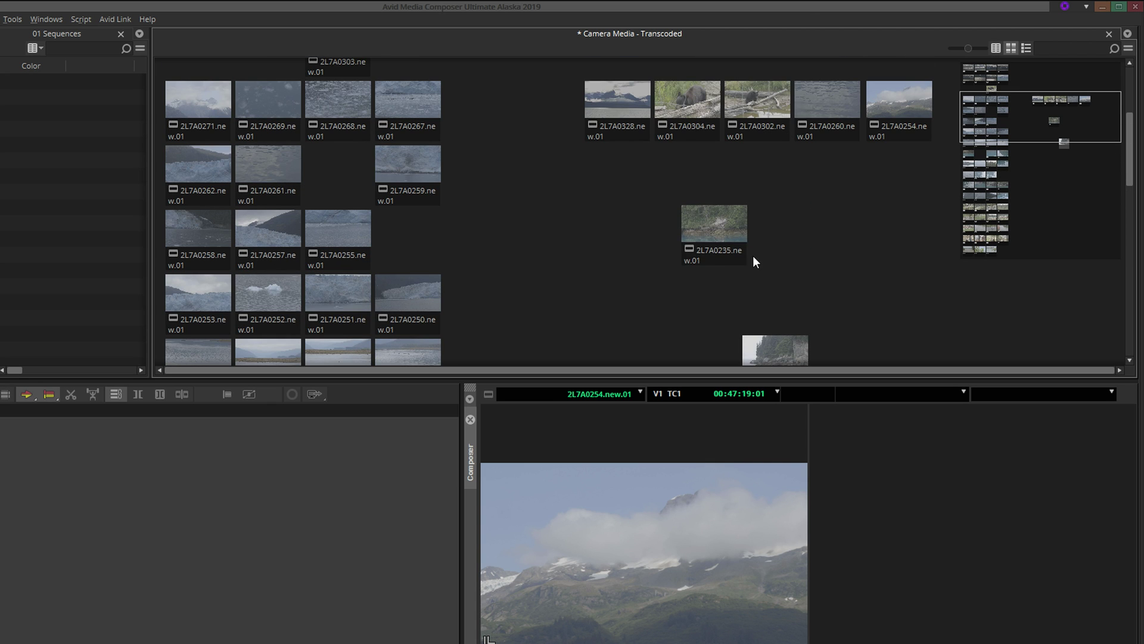
pyautogui.moveTo(698, 230); pyautogui.dragTo(602, 185)
pyautogui.moveTo(776, 356); pyautogui.dragTo(747, 234)
pyautogui.moveTo(705, 182); pyautogui.dragTo(709, 181)
pyautogui.scroll(2, 795, 218)
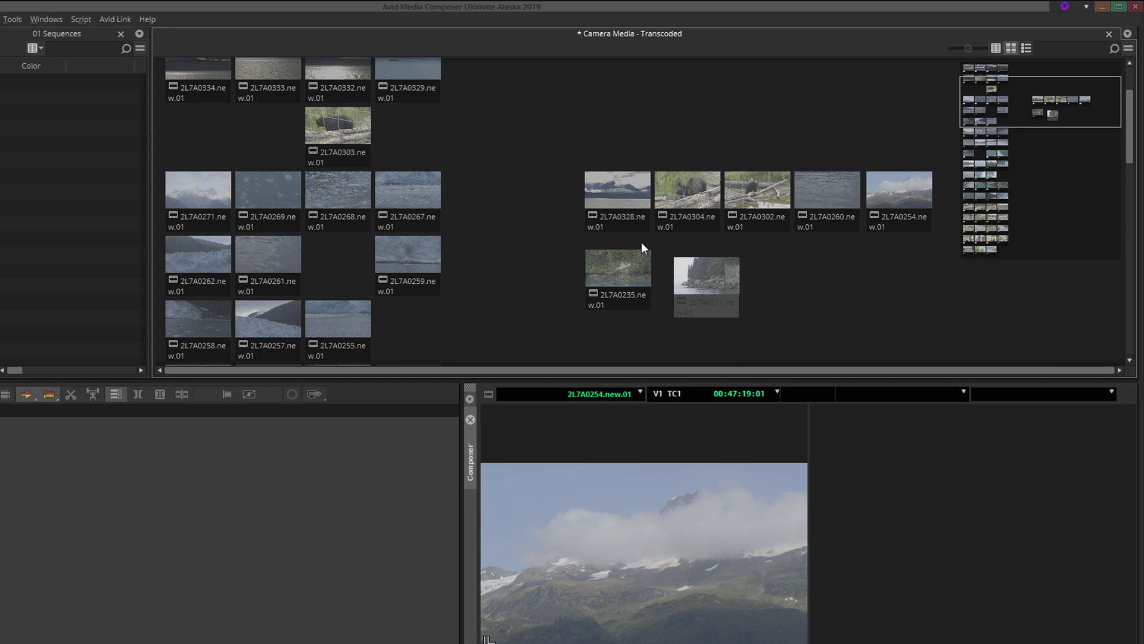
# Step: Align the seven-clip group to the grid with Align and Fill, then deselect it
pyautogui.moveTo(566, 151); pyautogui.dragTo(904, 322)
pyautogui.rightClick(705, 268)
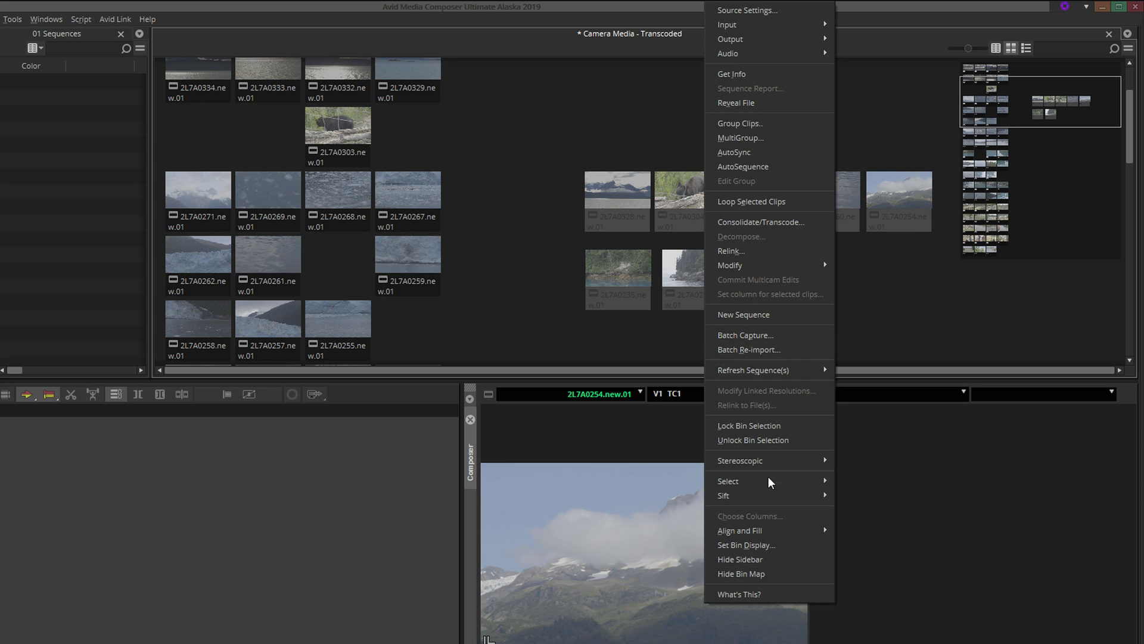
pyautogui.moveTo(775, 530)
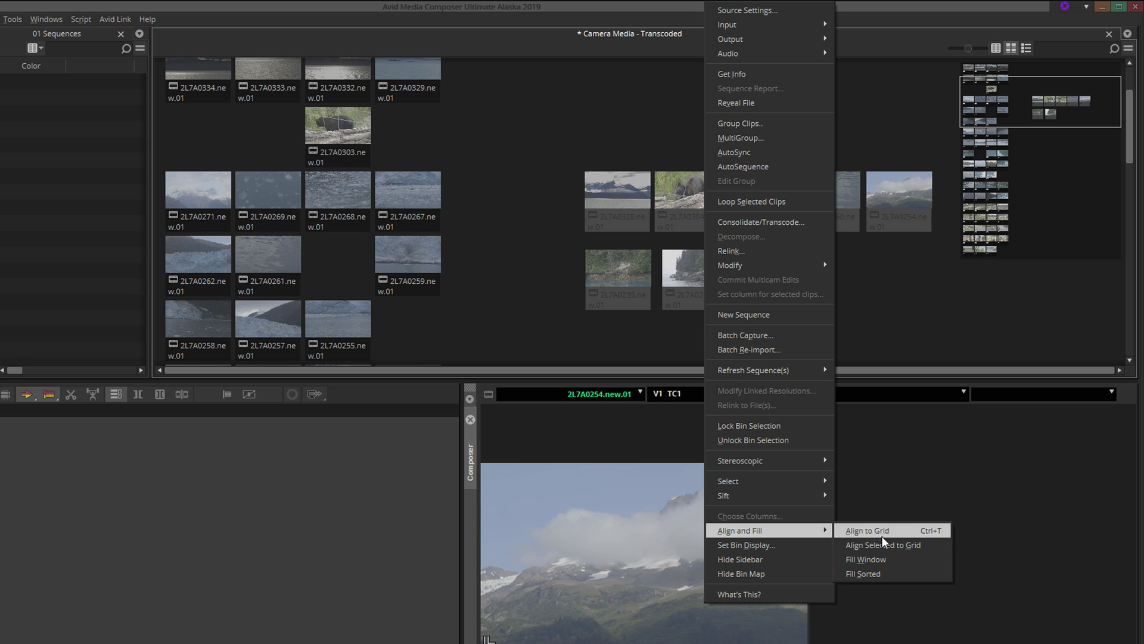
pyautogui.click(940, 545)
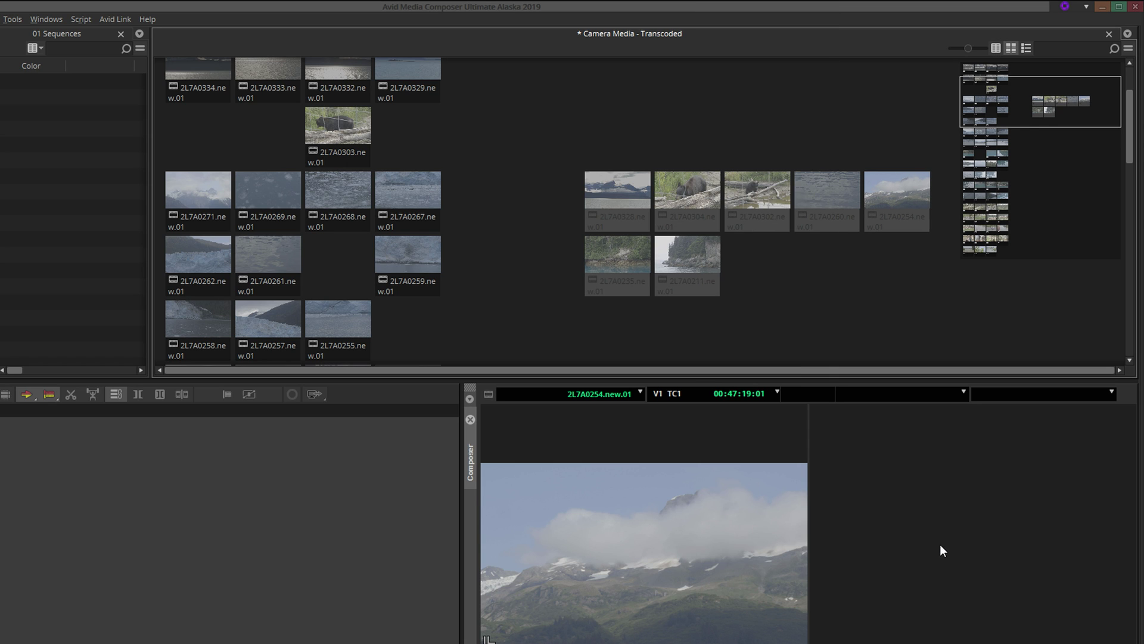
pyautogui.click(789, 279)
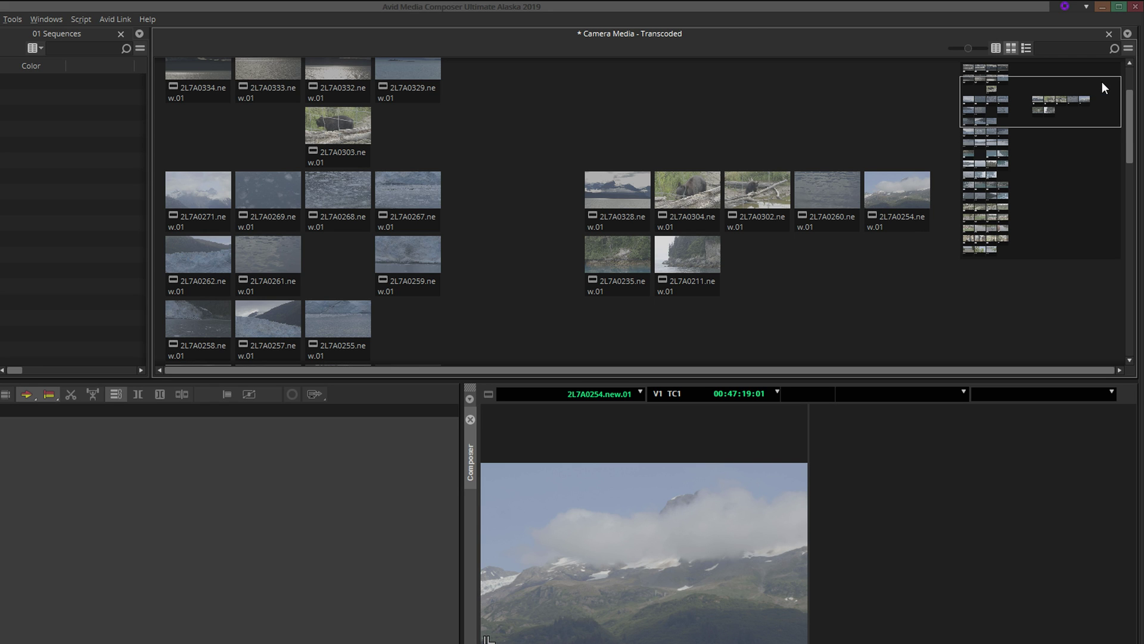
pyautogui.moveTo(1101, 87); pyautogui.dragTo(1100, 182)
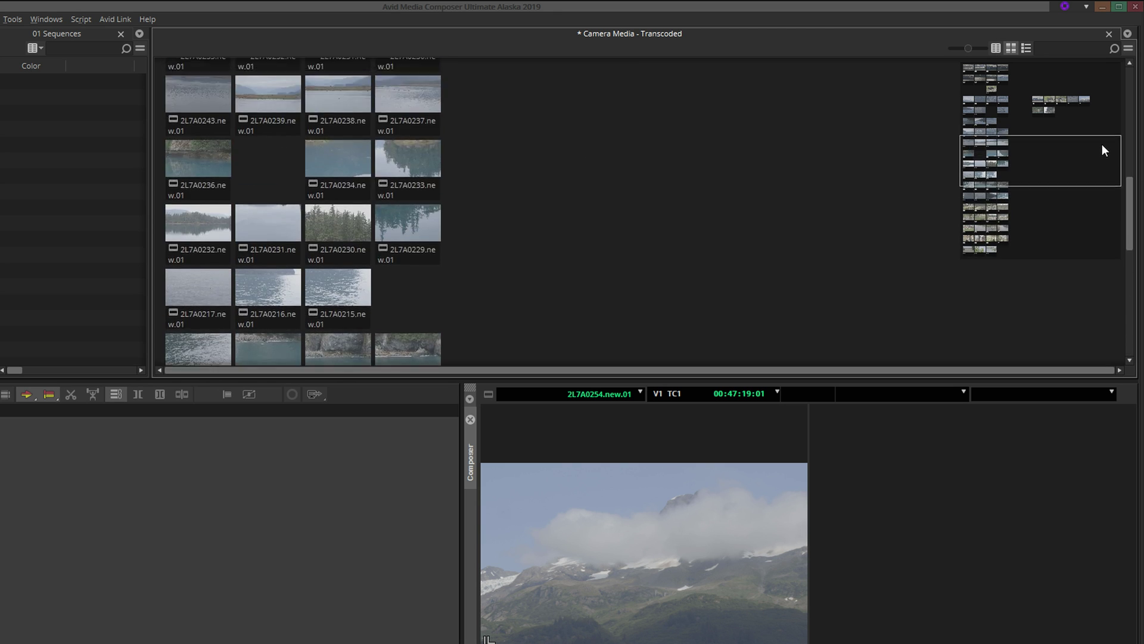
pyautogui.moveTo(1103, 141); pyautogui.dragTo(1103, 94)
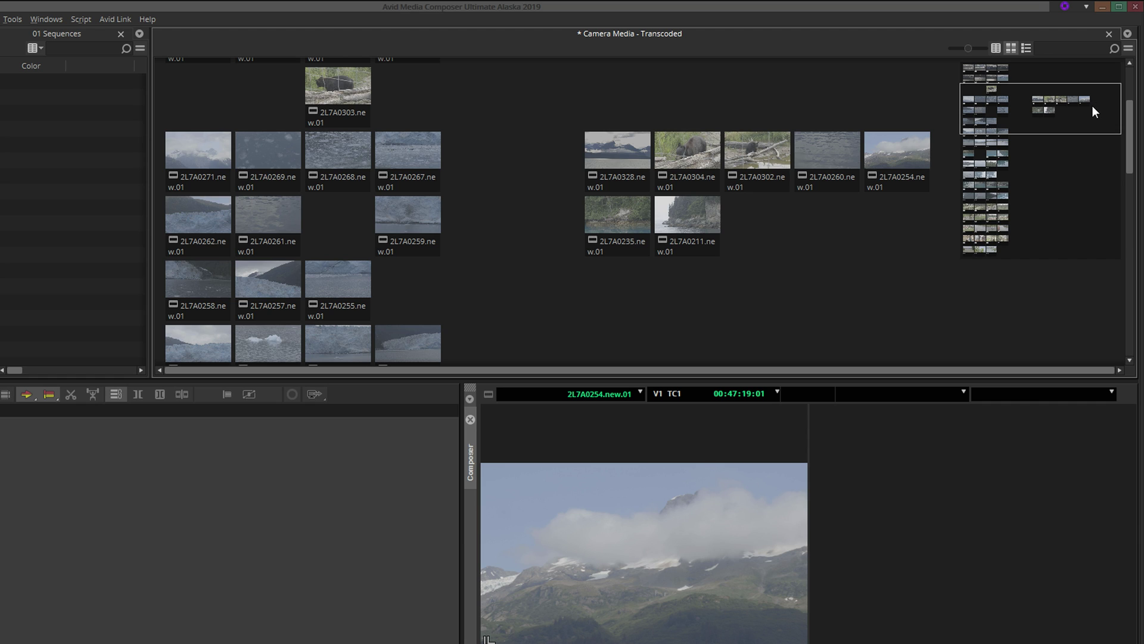
pyautogui.rightClick(1043, 180)
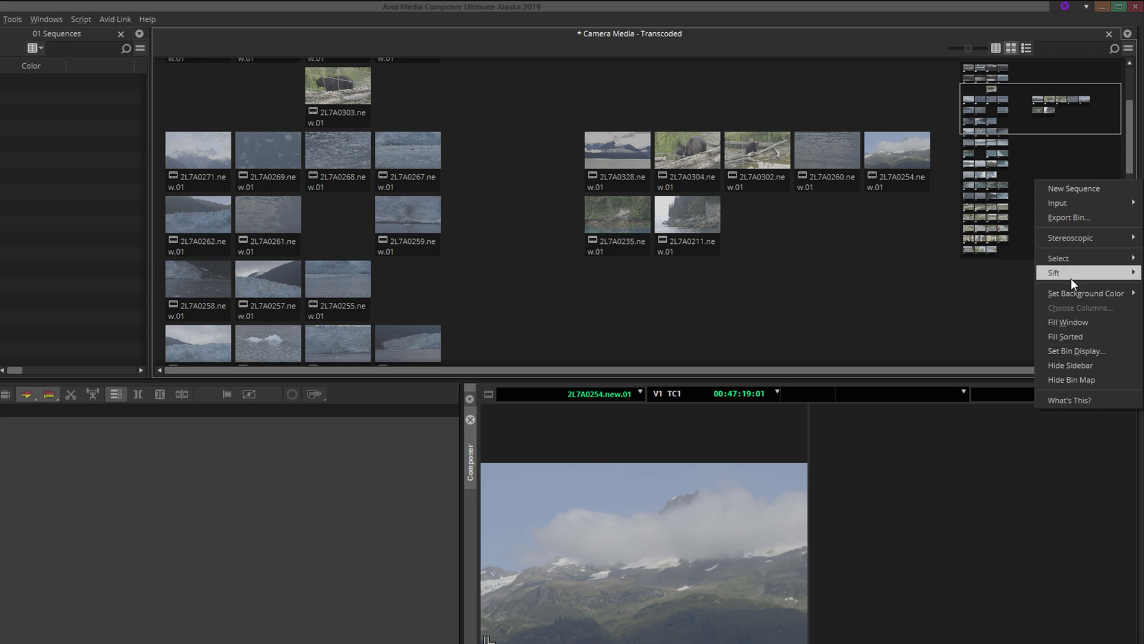
pyautogui.click(1106, 385)
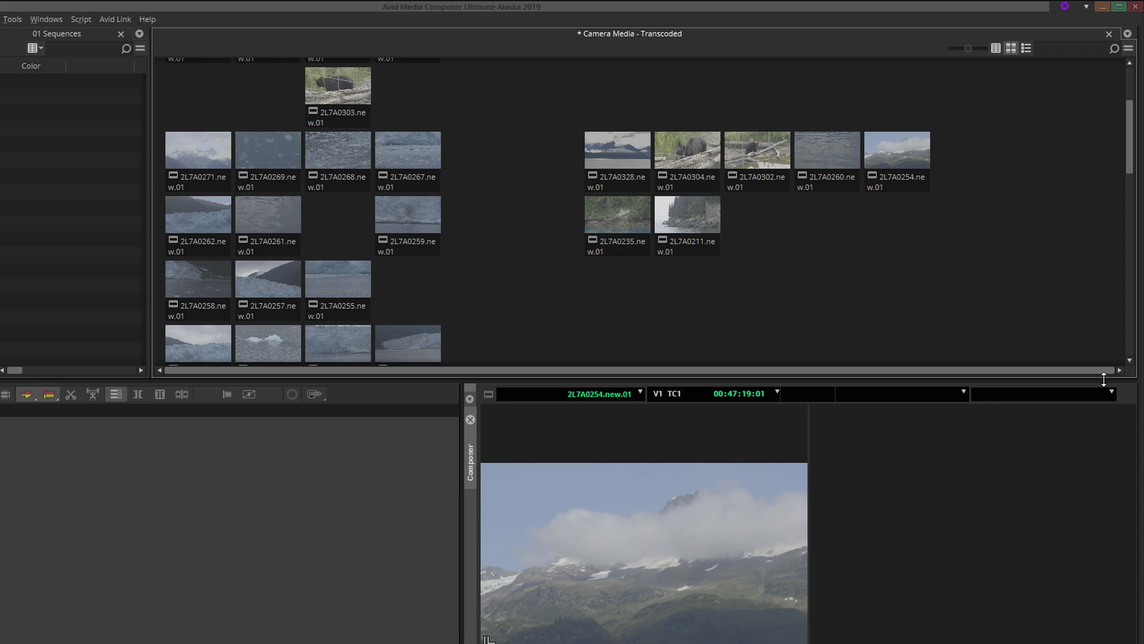
pyautogui.rightClick(1019, 238)
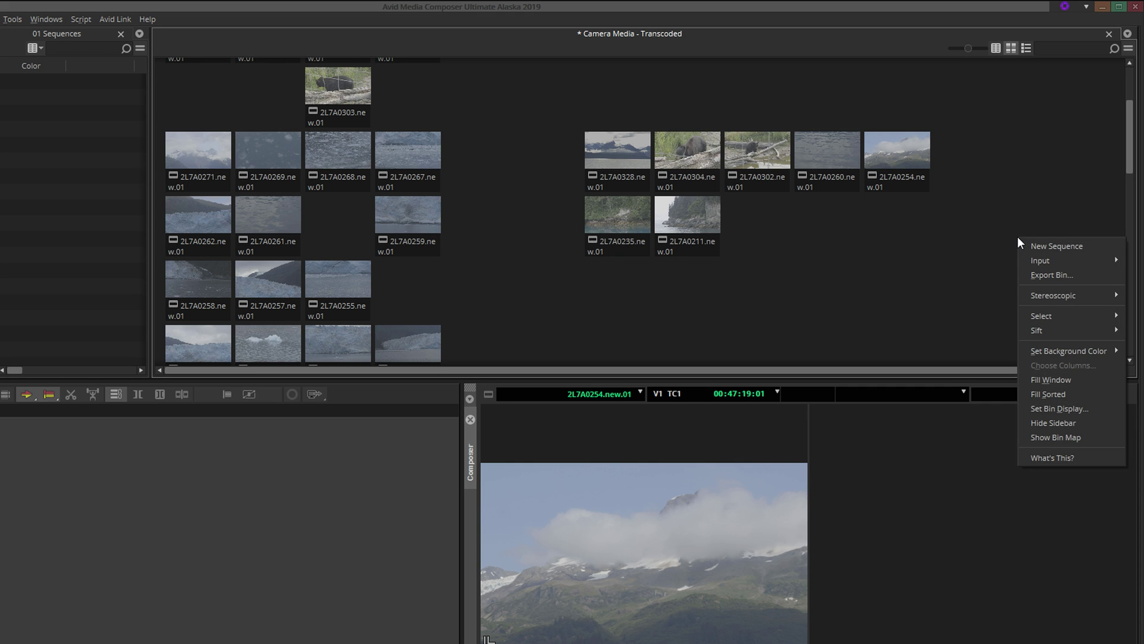
pyautogui.click(1099, 438)
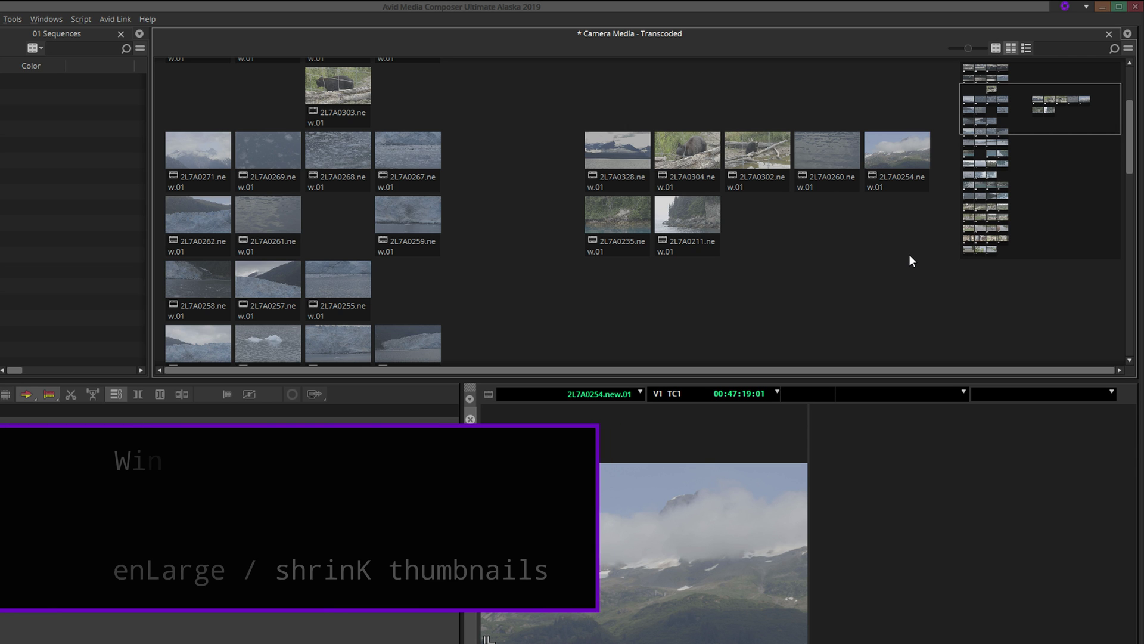
# Step: Try larger and smaller thumbnail sizes with Ctrl+L/Ctrl+K, then settle on a larger frame size
pyautogui.hotkey('ctrl', 'l')
pyautogui.hotkey('ctrl', 'l')
pyautogui.hotkey('ctrl', 'l')
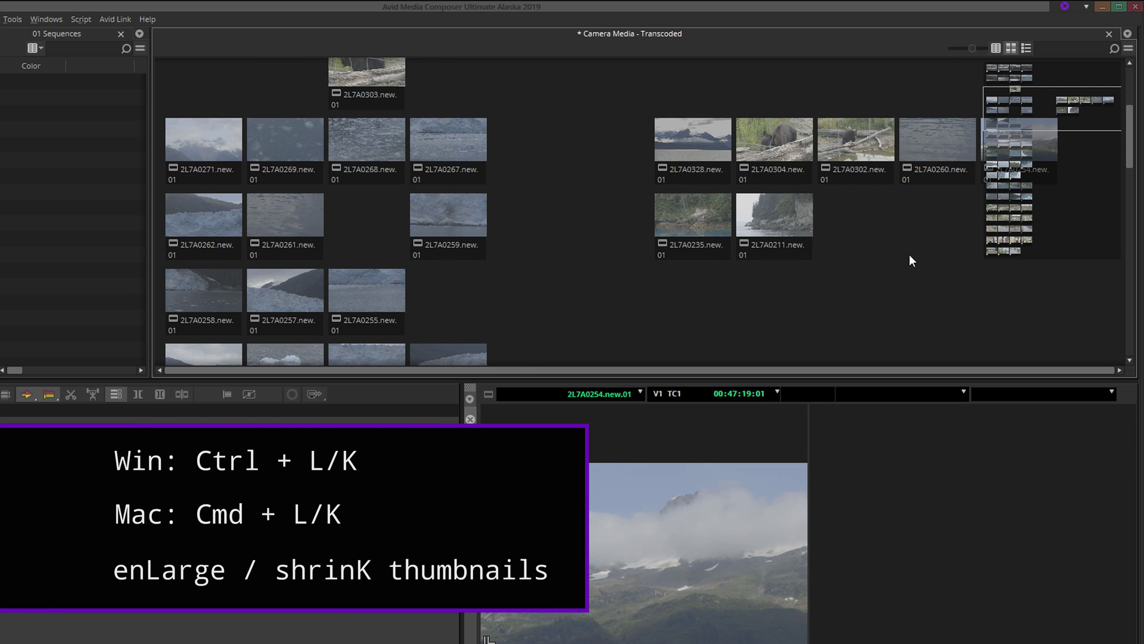
pyautogui.hotkey('ctrl', 'l')
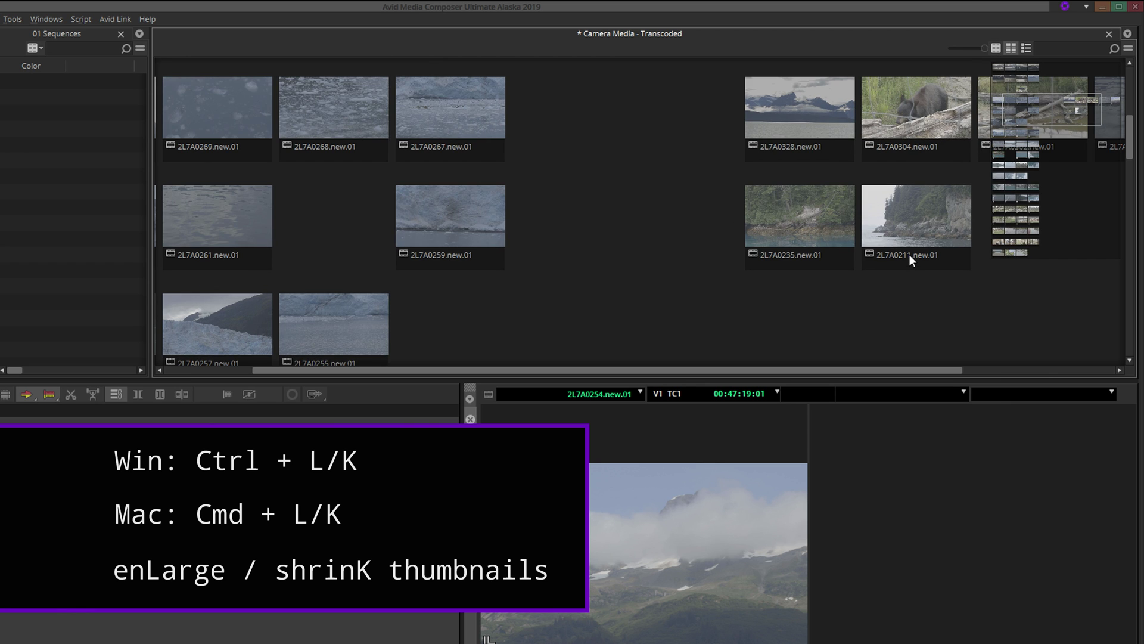
pyautogui.moveTo(1032, 115); pyautogui.dragTo(1011, 195)
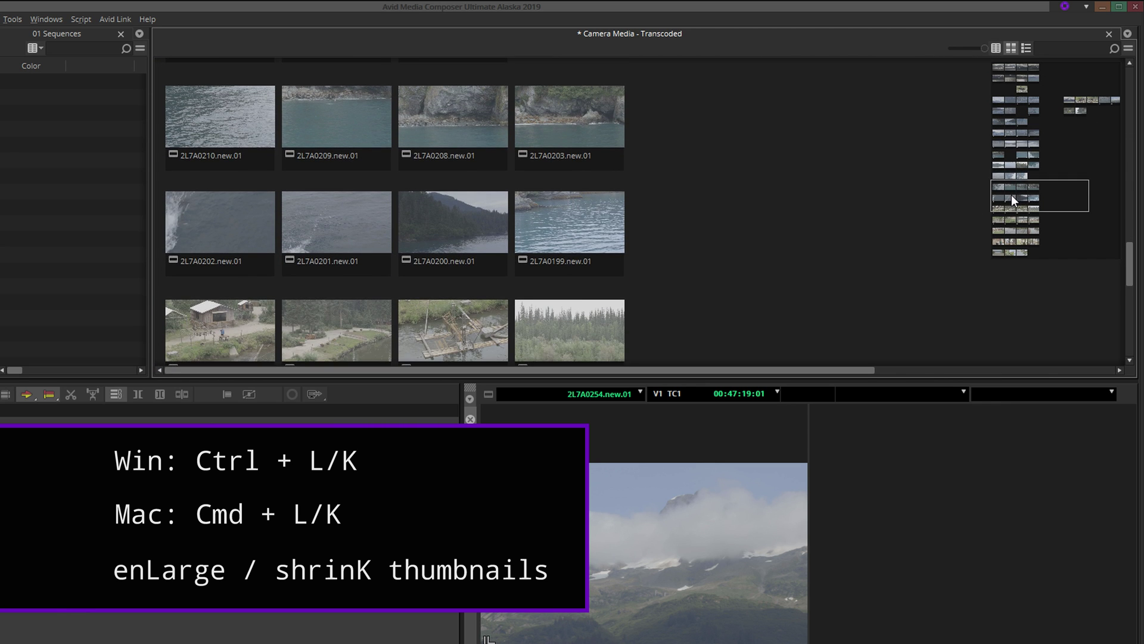
pyautogui.hotkey('ctrl', 'k')
pyautogui.hotkey('ctrl', 'k')
pyautogui.hotkey('ctrl', 'k')
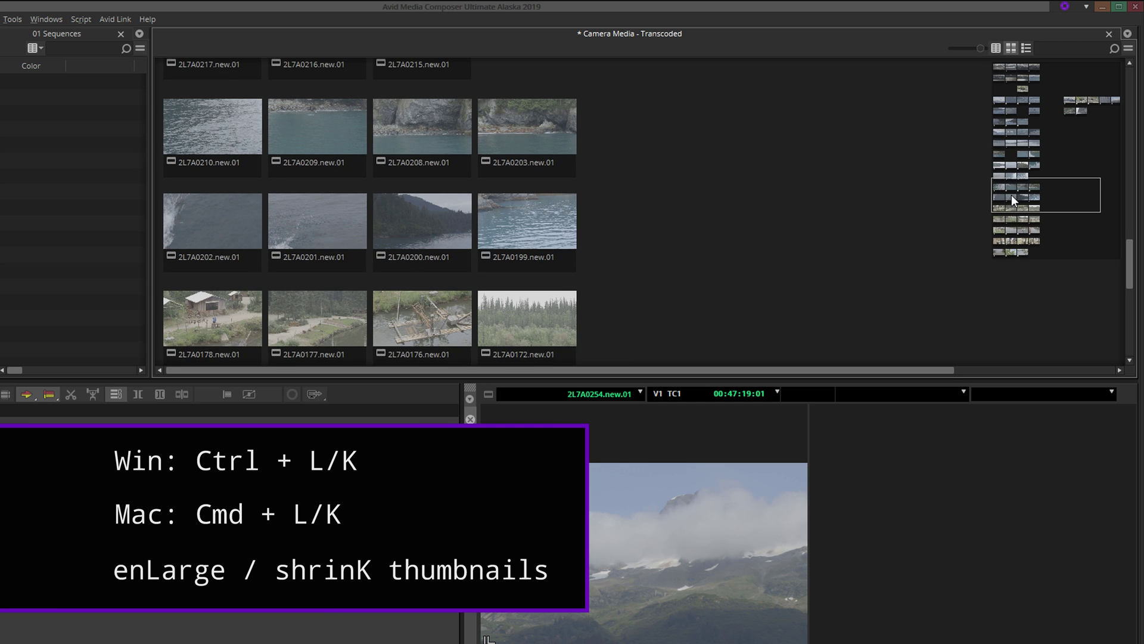
pyautogui.hotkey('ctrl', 'k')
pyautogui.hotkey('ctrl', 'k')
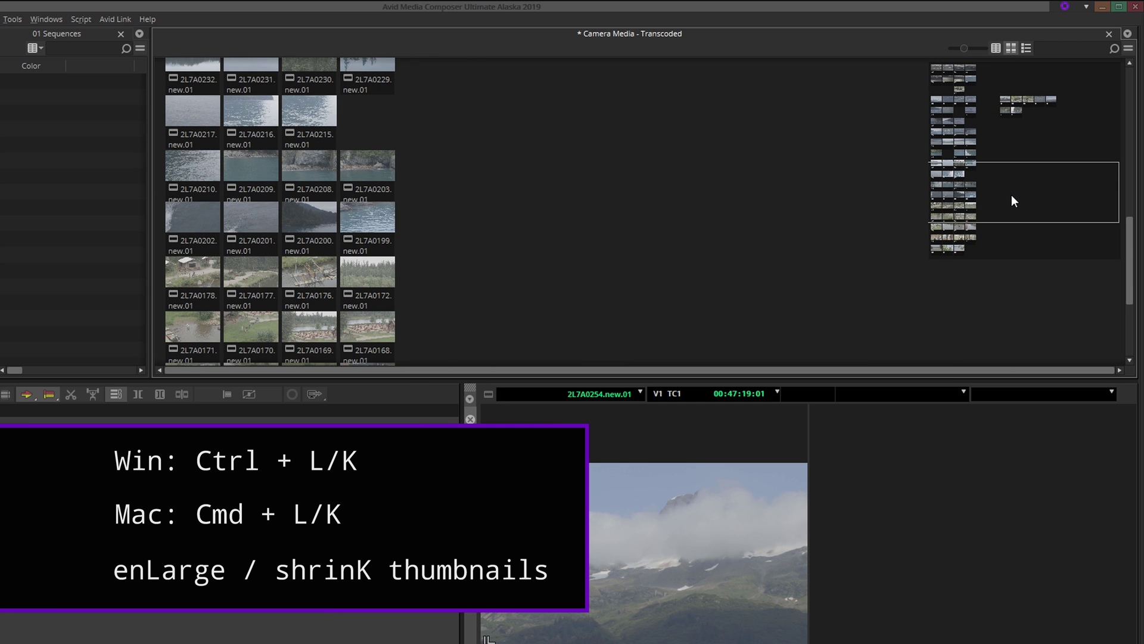
pyautogui.moveTo(1011, 201); pyautogui.dragTo(1001, 111)
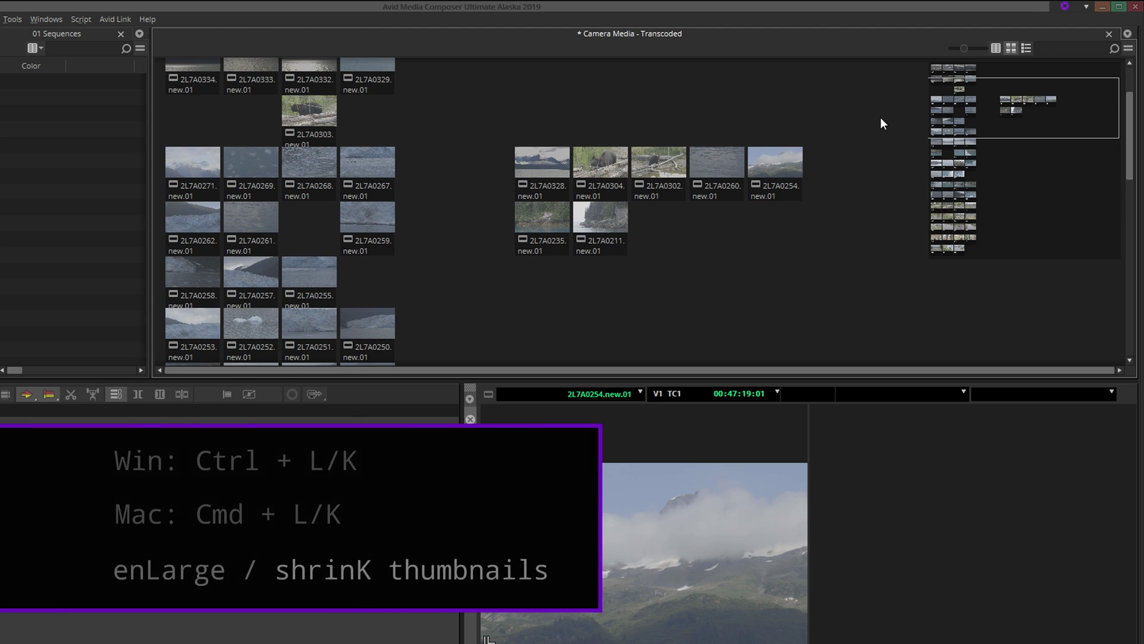
pyautogui.hotkey('ctrl', 'l')
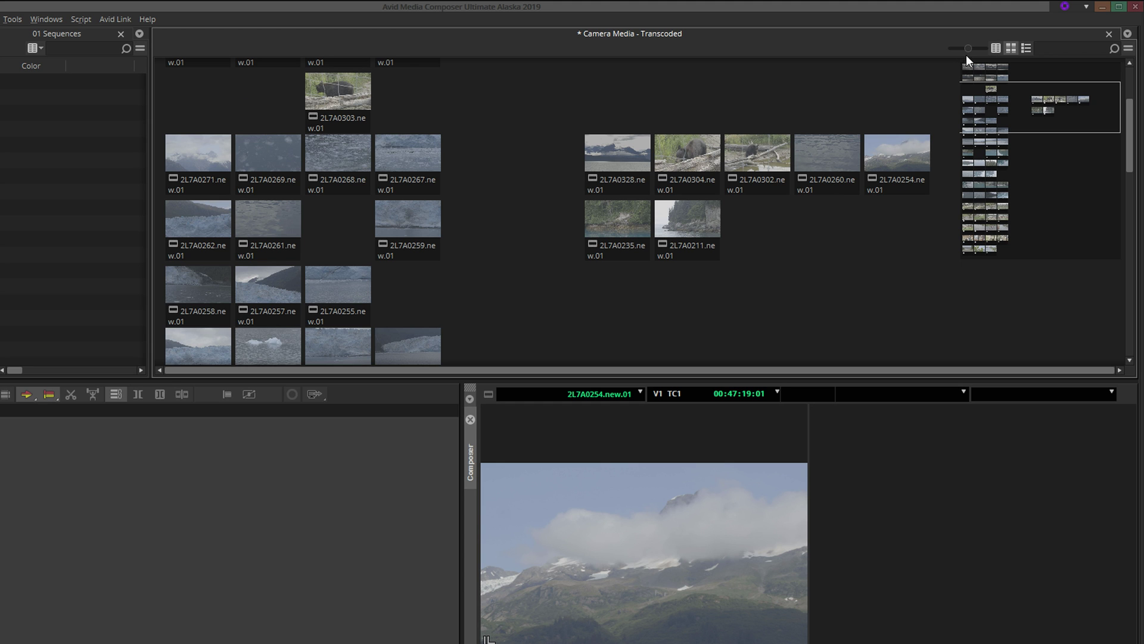
pyautogui.moveTo(970, 49)
pyautogui.mouseDown()
pyautogui.moveTo(980, 48)
pyautogui.moveTo(947, 52)
pyautogui.moveTo(978, 51)
pyautogui.mouseUp()
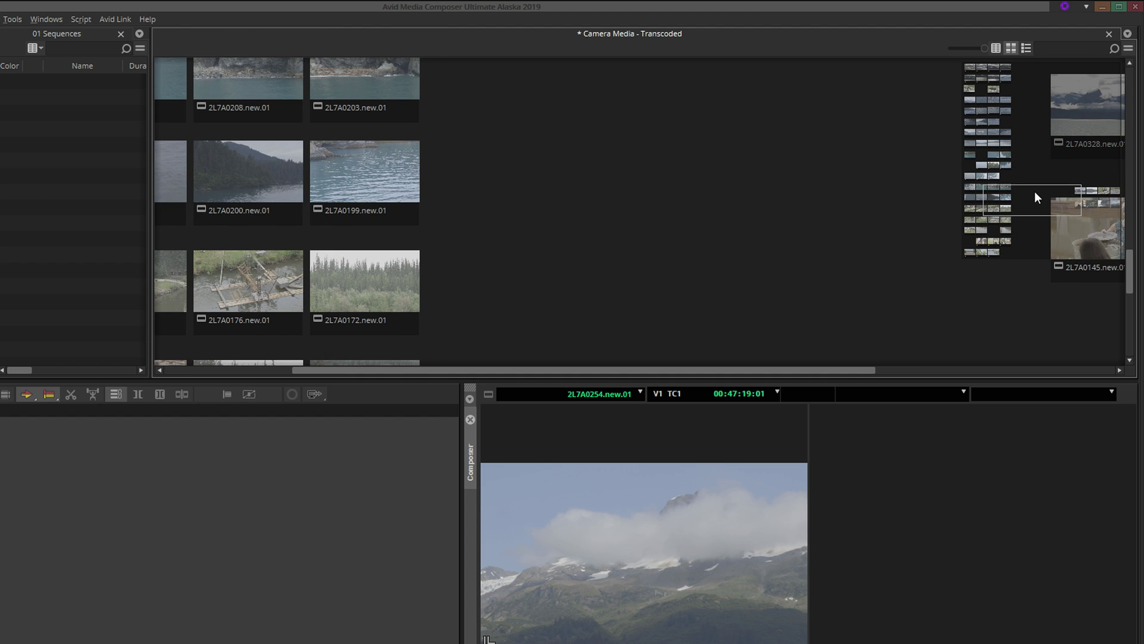
# Step: Pan to the storyboard group, hide the Bin Map, and select clip 2L7A0145.new.01
pyautogui.moveTo(1035, 192); pyautogui.dragTo(1099, 190)
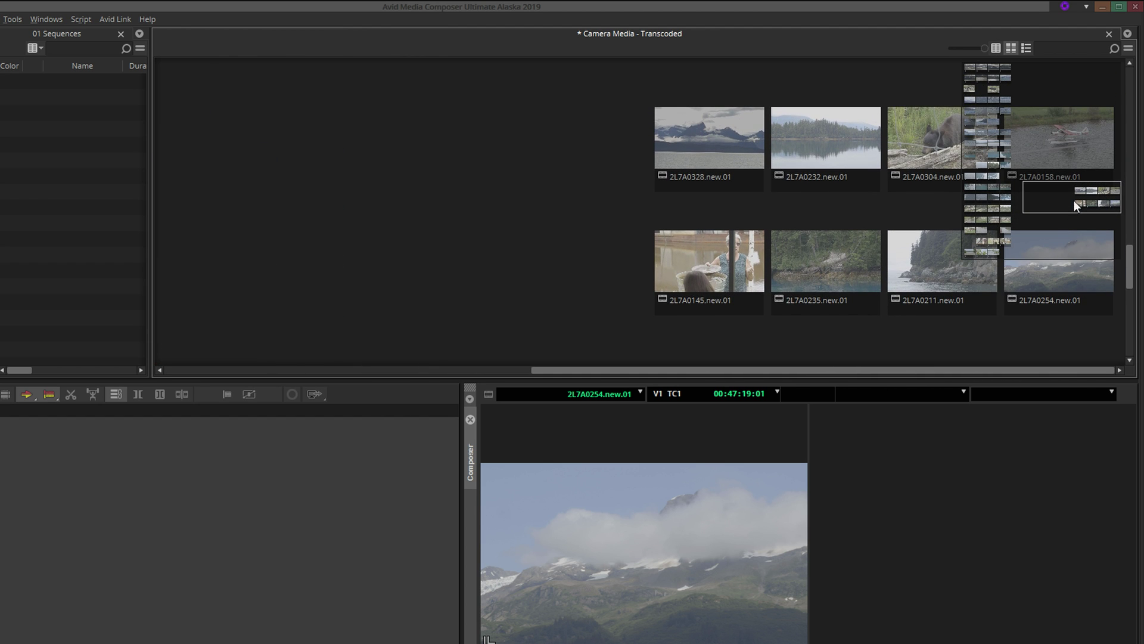
pyautogui.rightClick(1058, 242)
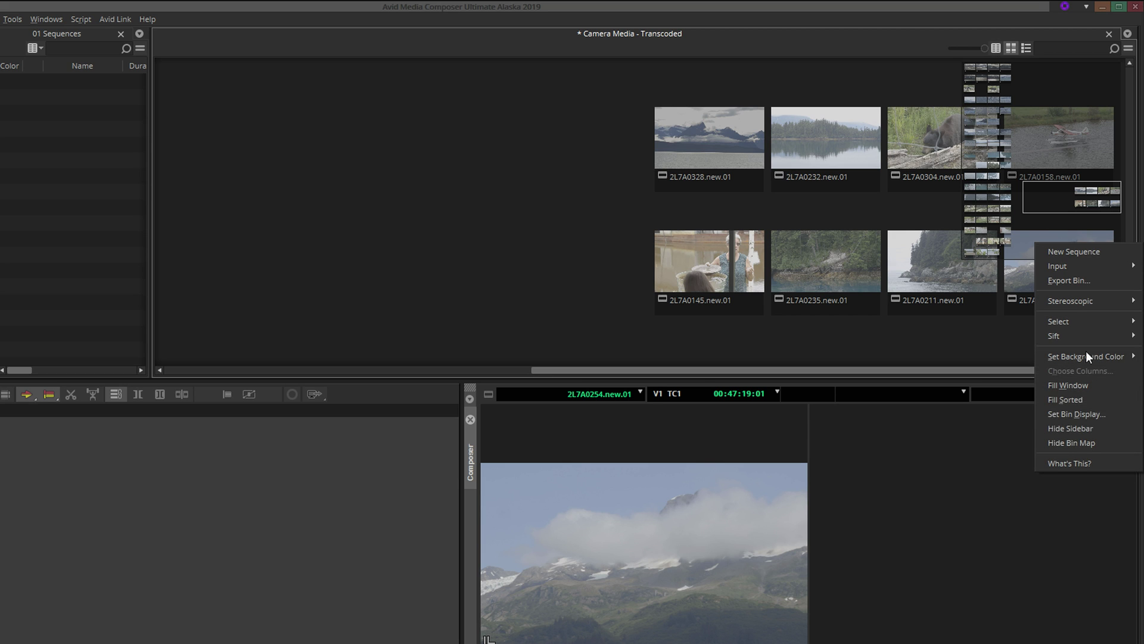
pyautogui.click(1103, 440)
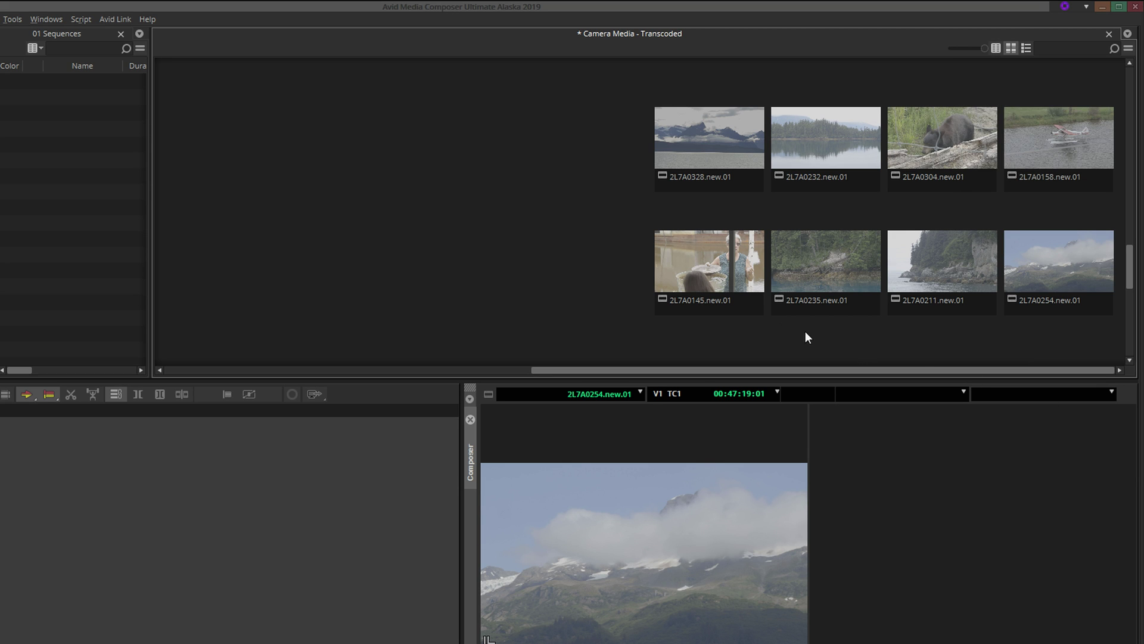
pyautogui.click(672, 276)
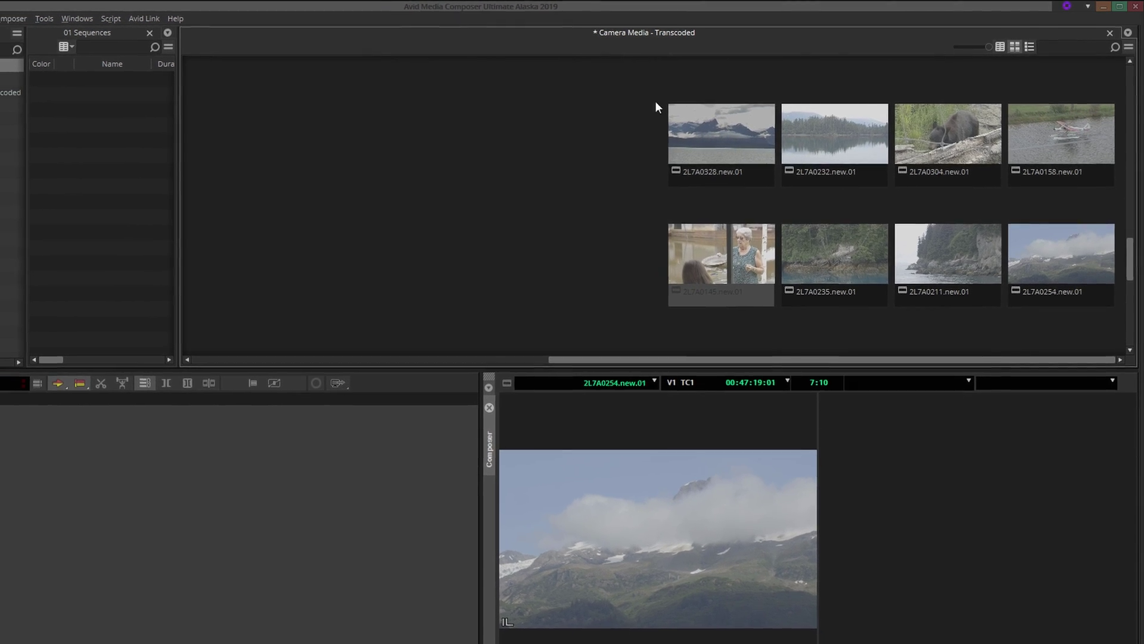
# Step: Select the top-row clips, view the MC English keyboard map in Settings, then close both windows
pyautogui.moveTo(674, 85); pyautogui.dragTo(1084, 174)
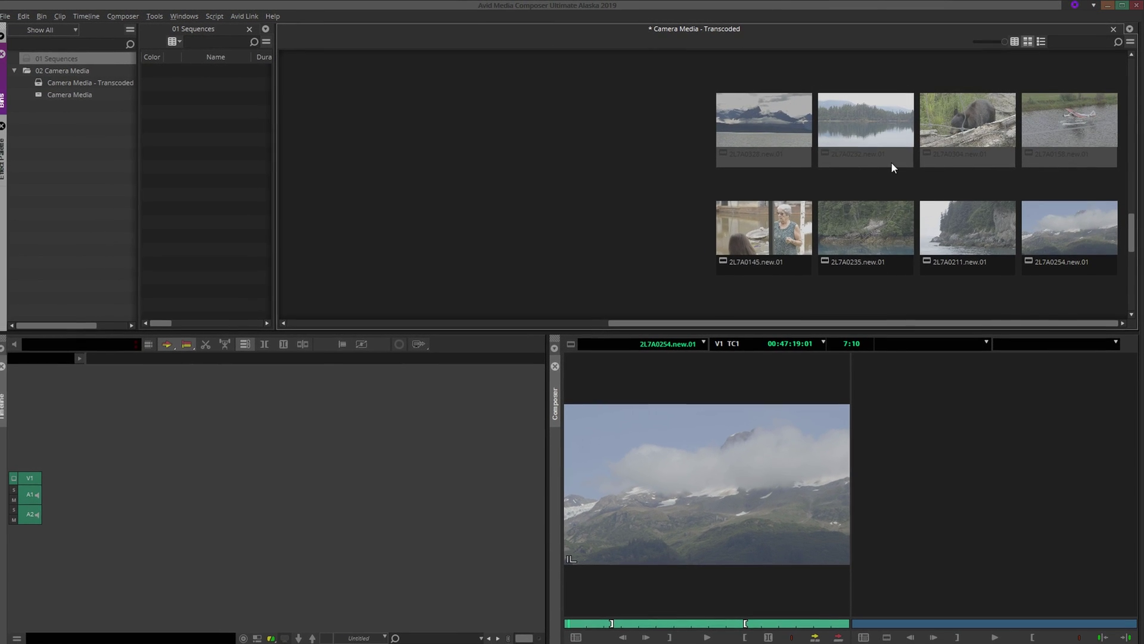
pyautogui.click(11, 17)
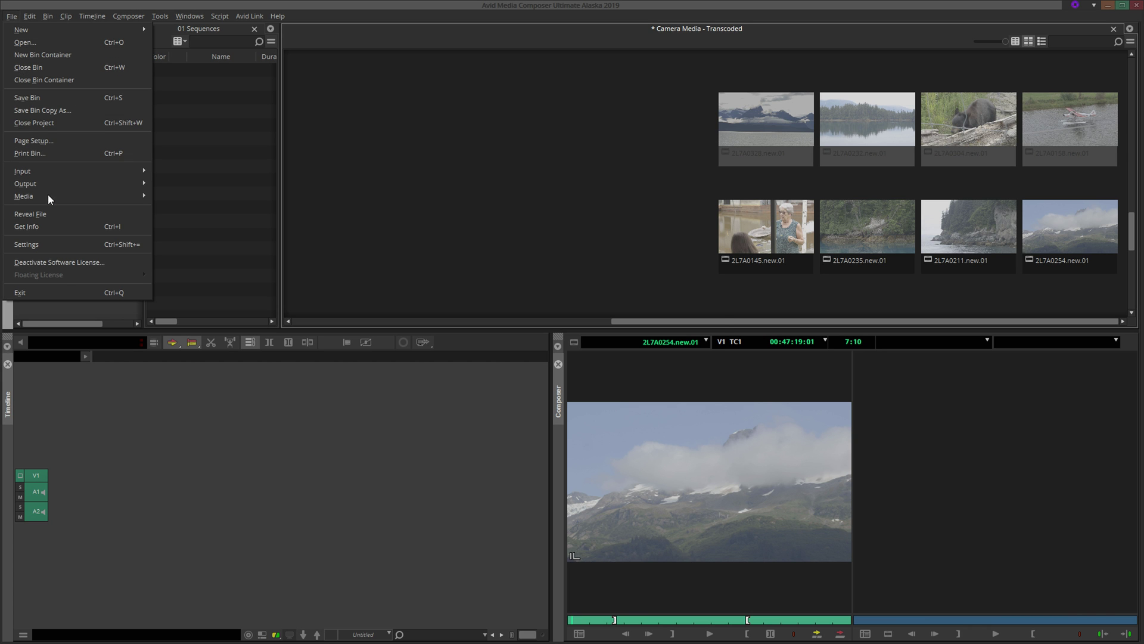
pyautogui.click(61, 241)
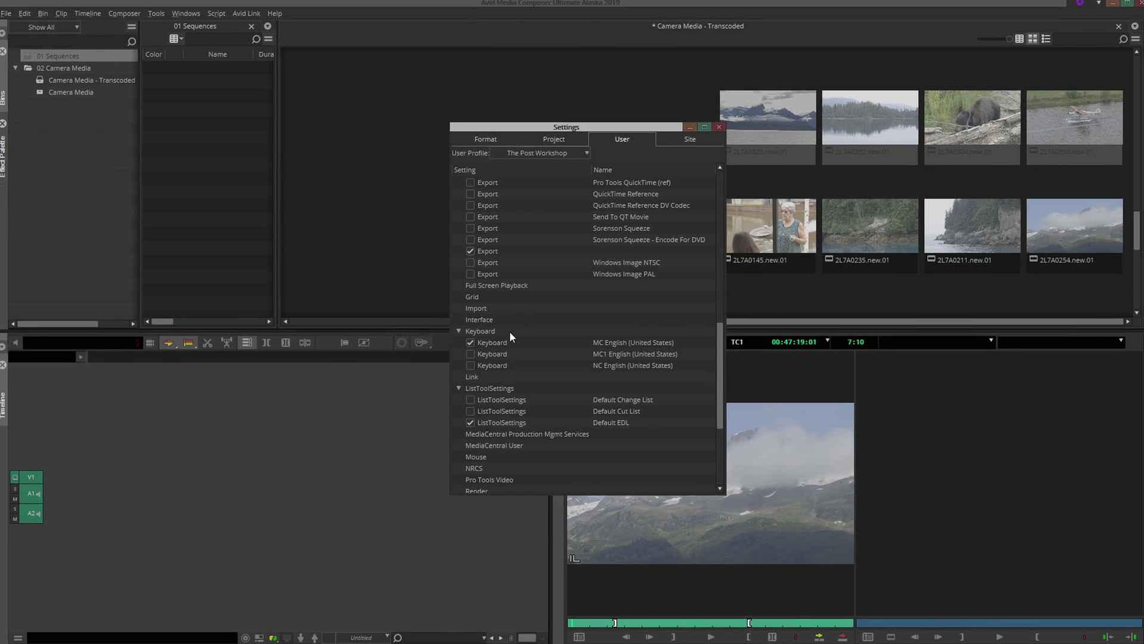
pyautogui.doubleClick(555, 337)
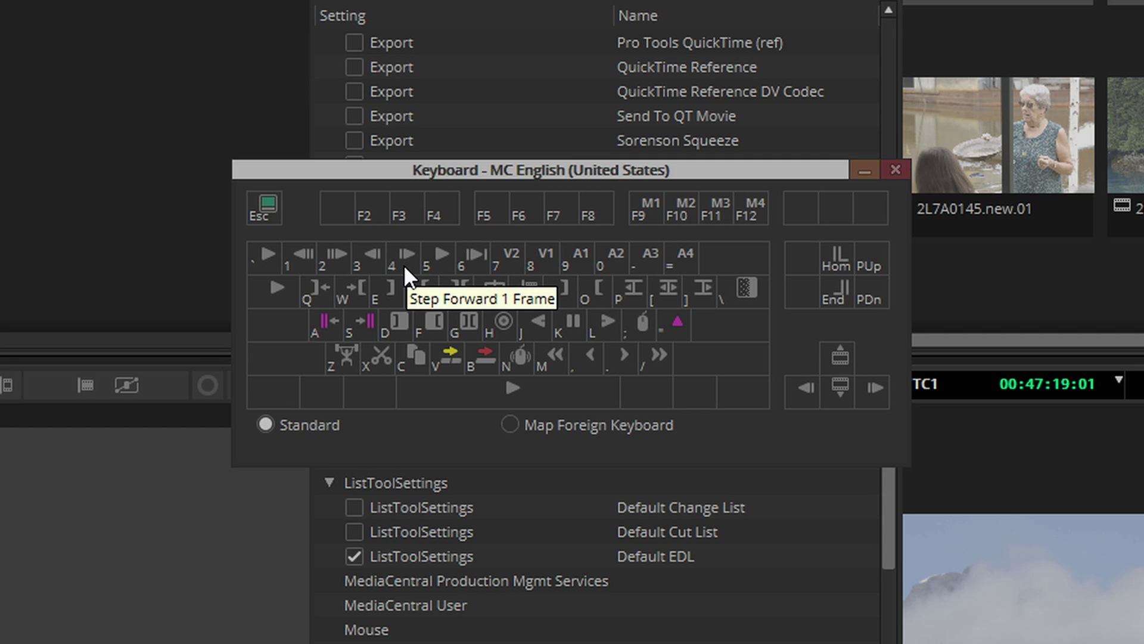
pyautogui.click(895, 170)
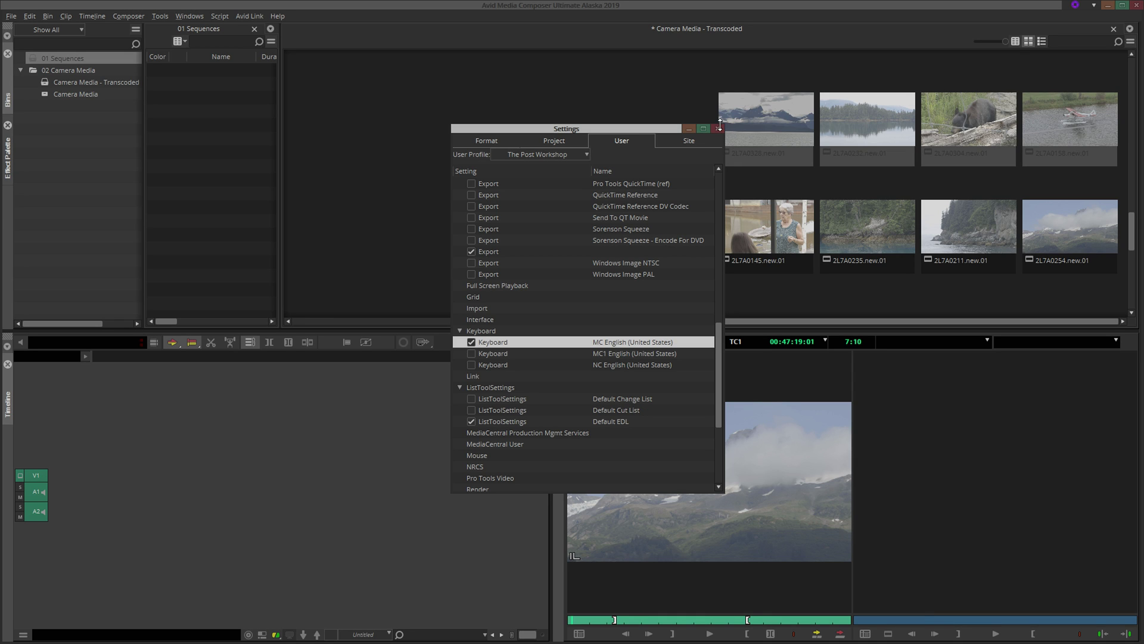
pyautogui.click(719, 128)
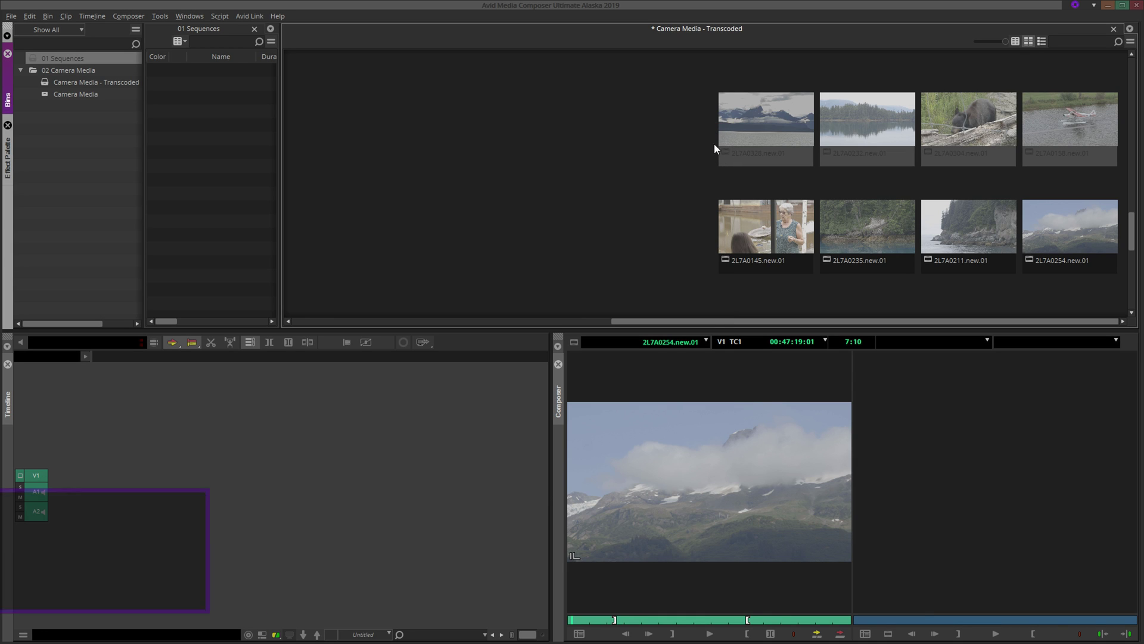
# Step: Select the four top-row clips and toggle their thumbnails between last and first frames with End/Home
pyautogui.press('2')
pyautogui.press('2')
pyautogui.press('2')
pyautogui.press('2')
pyautogui.press('2')
pyautogui.press('2')
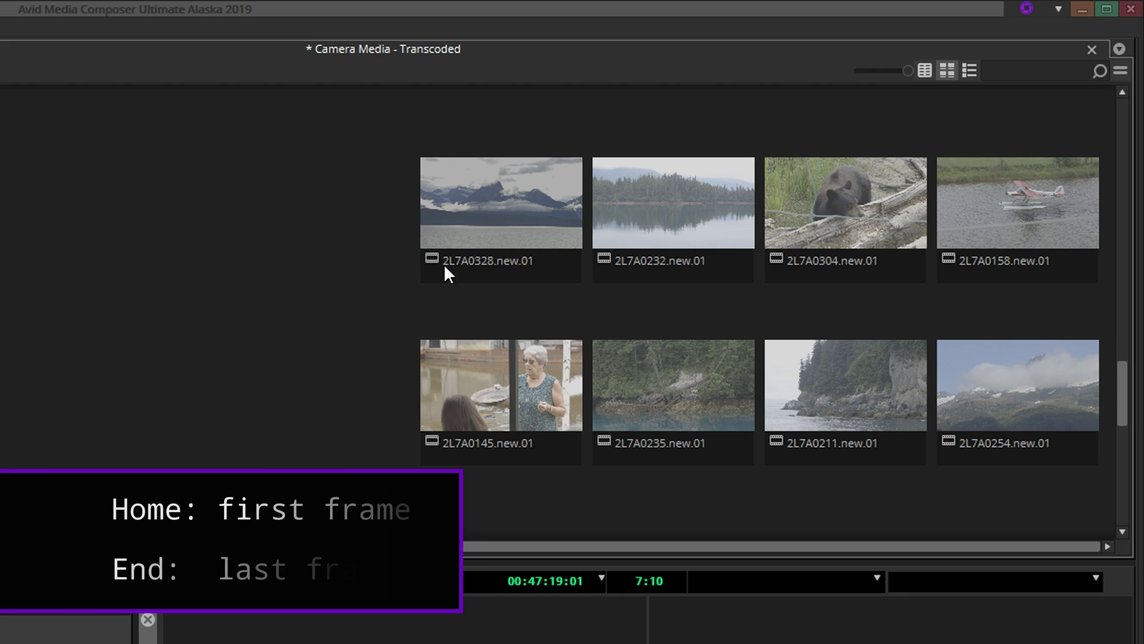
pyautogui.moveTo(403, 138); pyautogui.dragTo(1065, 250)
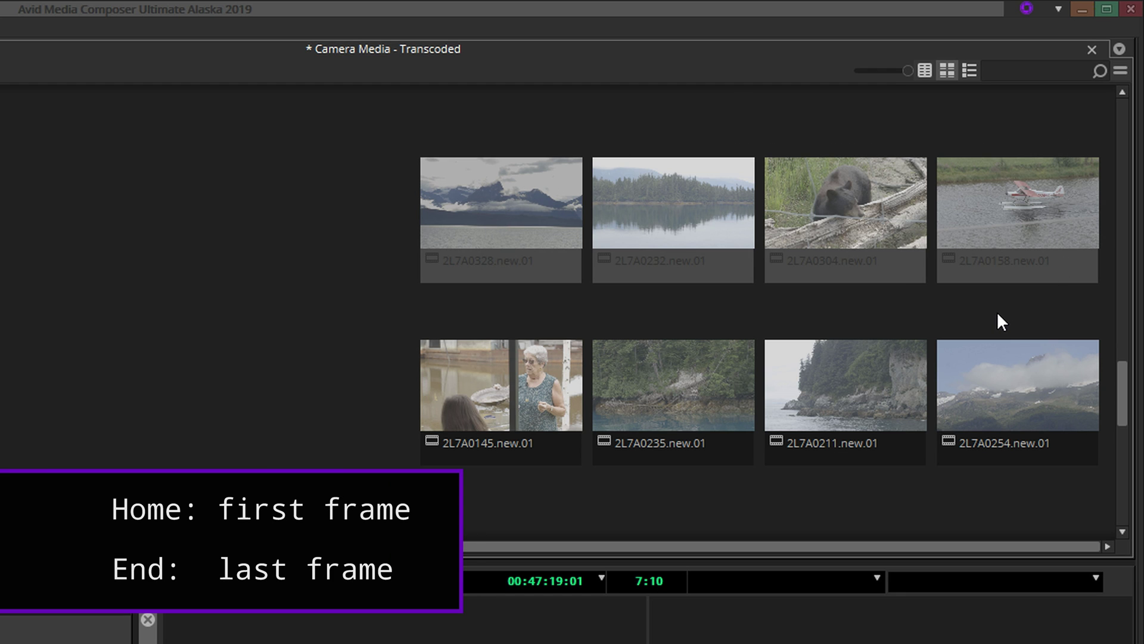
pyautogui.press('End')
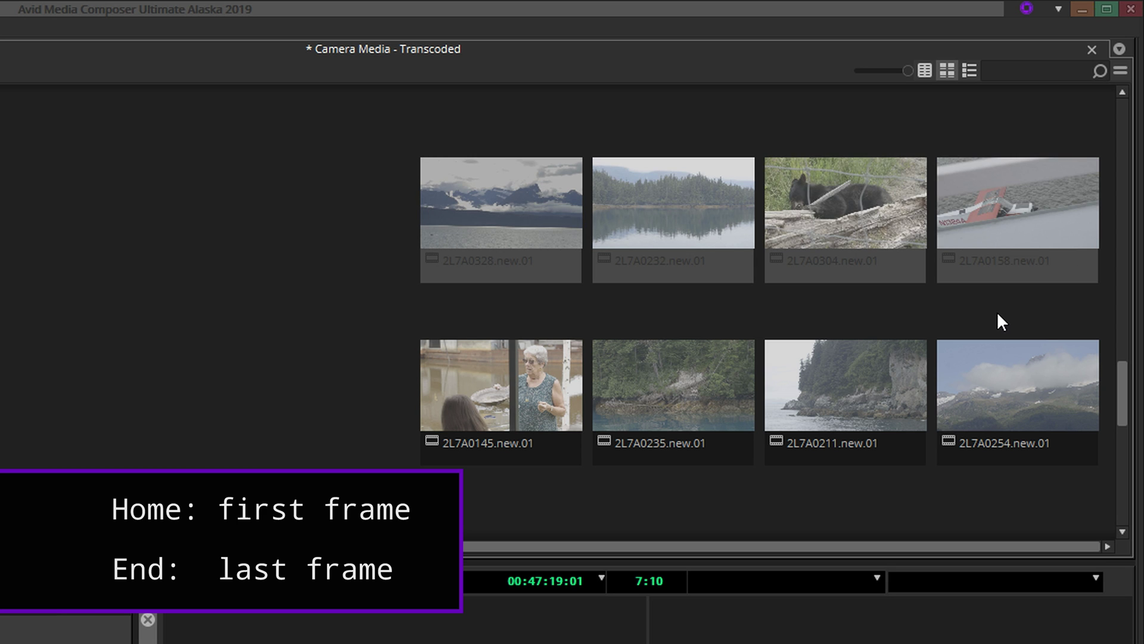
pyautogui.press('Home')
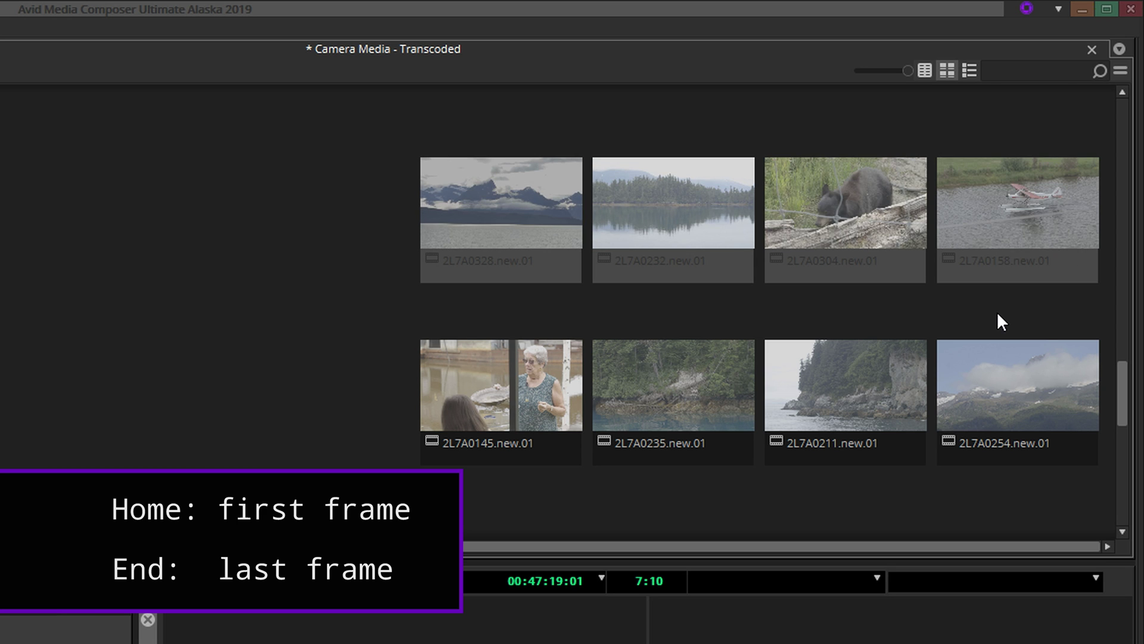
pyautogui.press('End')
pyautogui.press('Home')
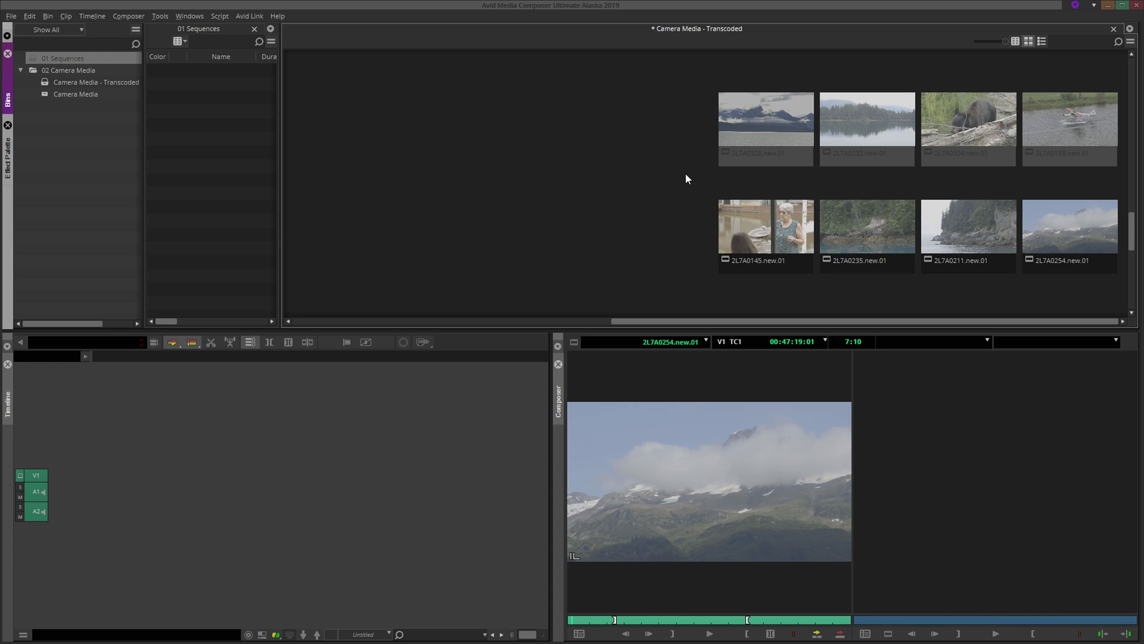
# Step: Load 2L7A0145.new.01 into the Source monitor, scrub forward, and mark an In point
pyautogui.click(363, 294)
pyautogui.doubleClick(738, 226)
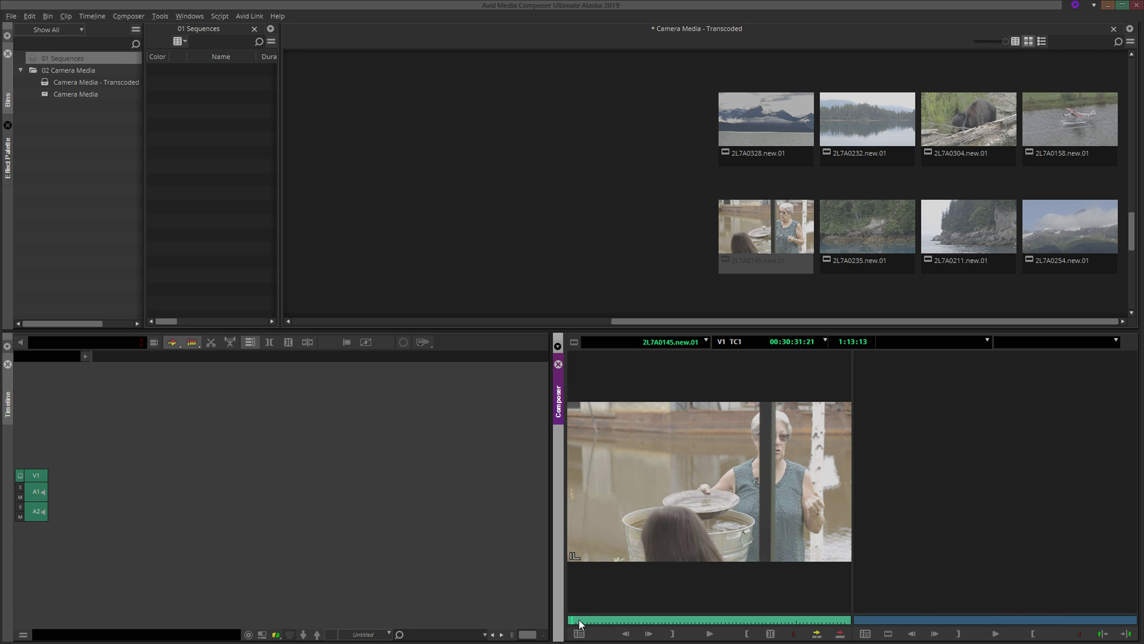
pyautogui.moveTo(576, 624); pyautogui.dragTo(629, 625)
pyautogui.press('i')
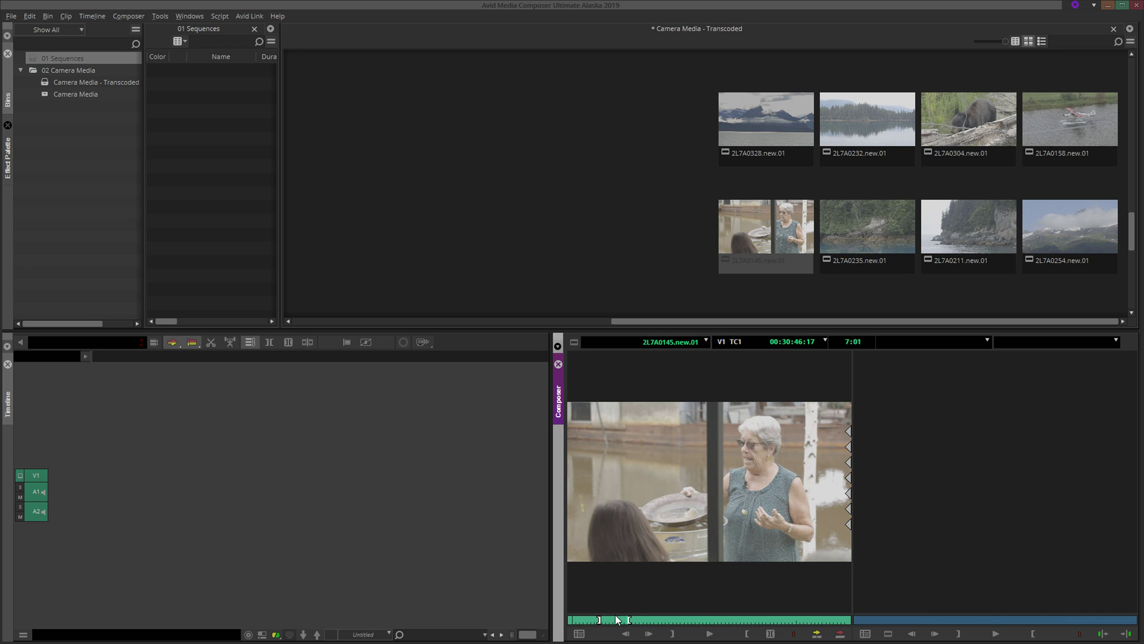
pyautogui.moveTo(618, 621); pyautogui.dragTo(601, 625)
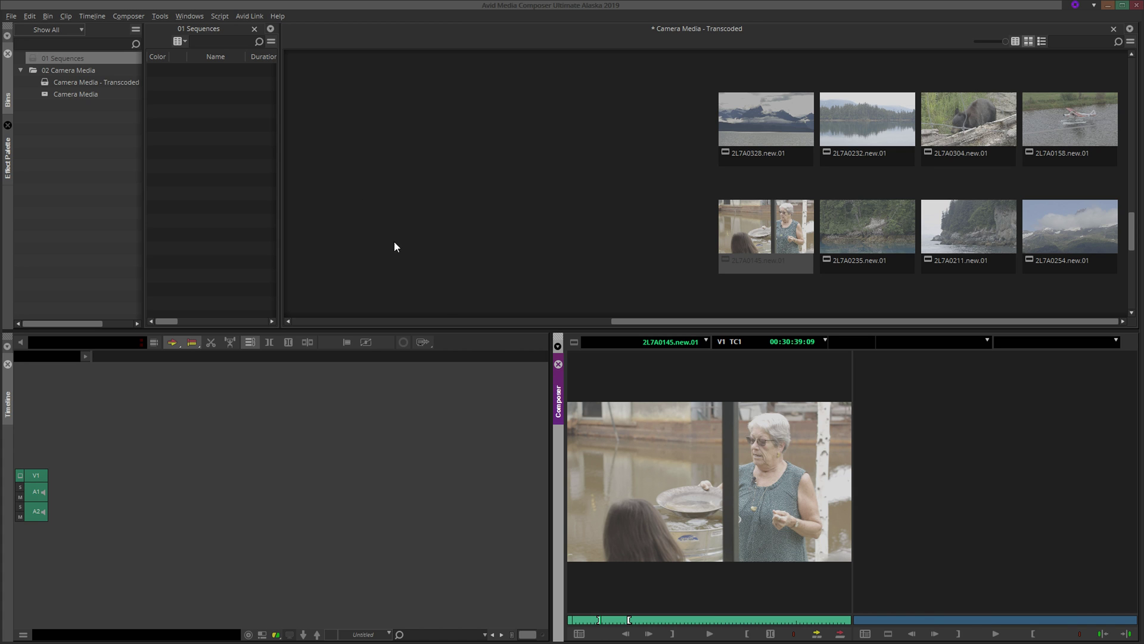
# Step: Add a new sequence named '01 Selects Reel - A' to 01 Sequences and save with Ctrl+S
pyautogui.rightClick(187, 93)
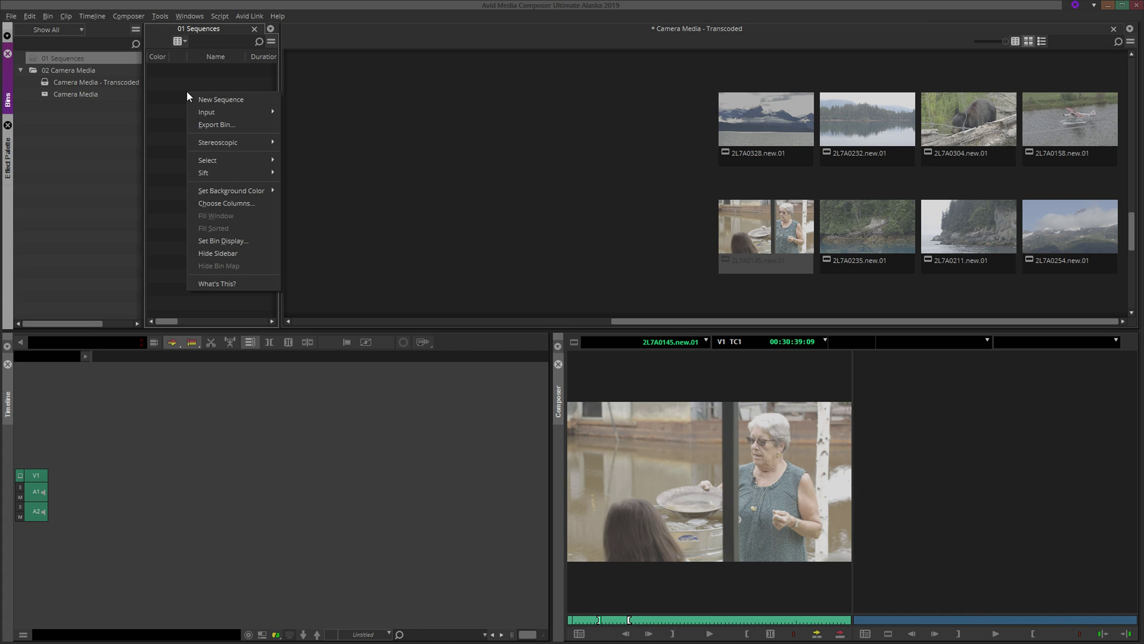
pyautogui.click(249, 100)
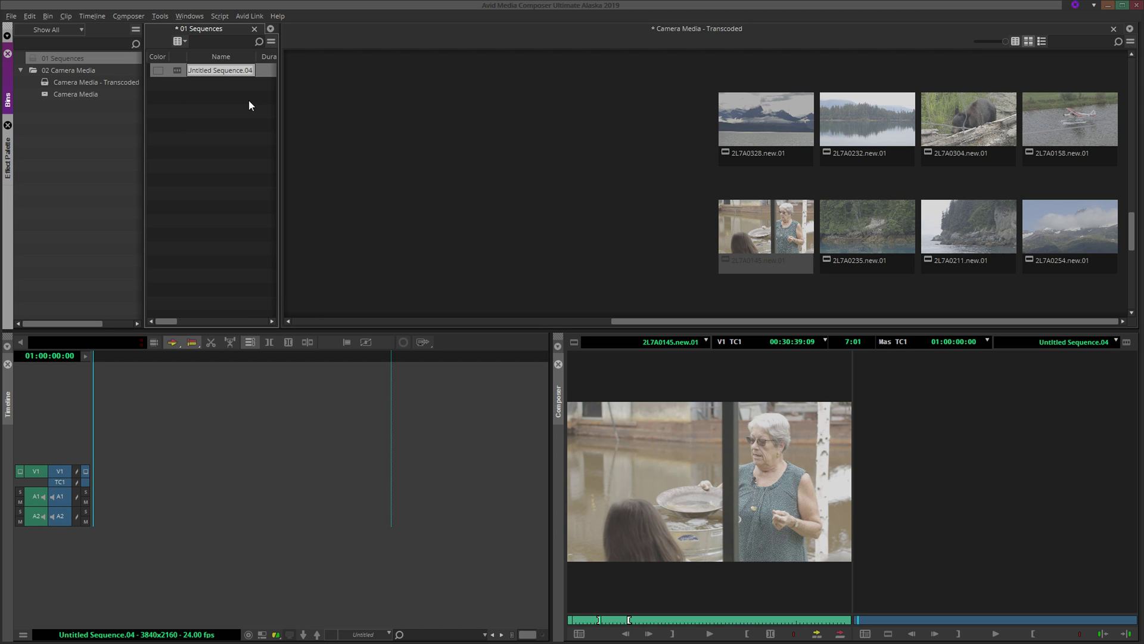
pyautogui.write('01 Selects Reel - A')
pyautogui.press('Return')
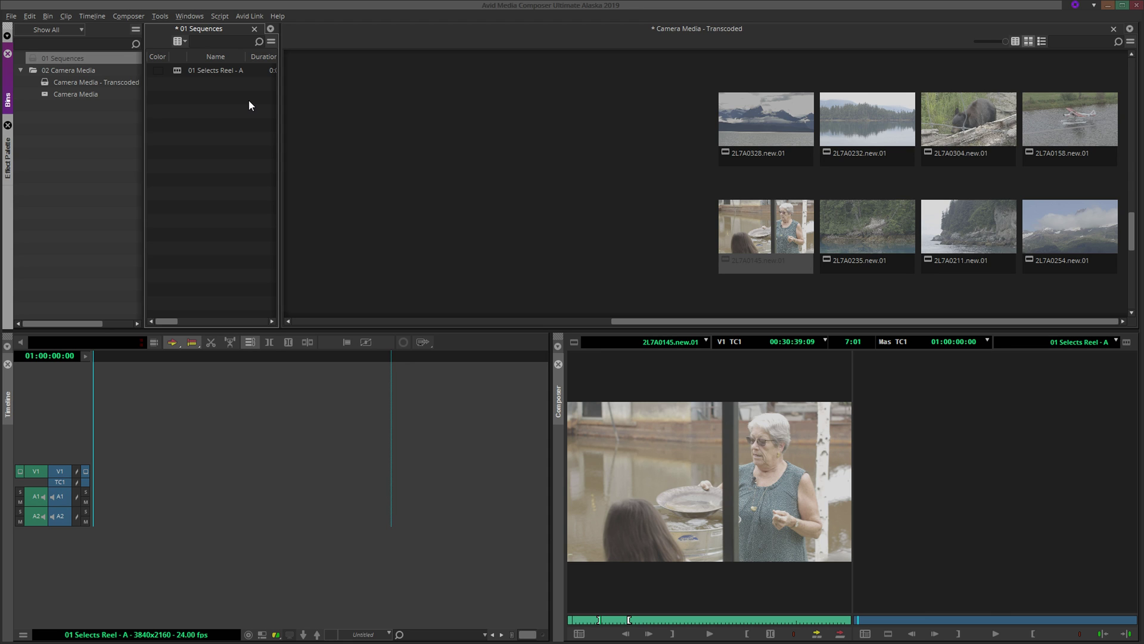
pyautogui.hotkey('ctrl', 's')
# Step: Lasso all eight storyboard clips and drag them into the 01 Selects Reel - A timeline
pyautogui.moveTo(692, 80); pyautogui.dragTo(1124, 285)
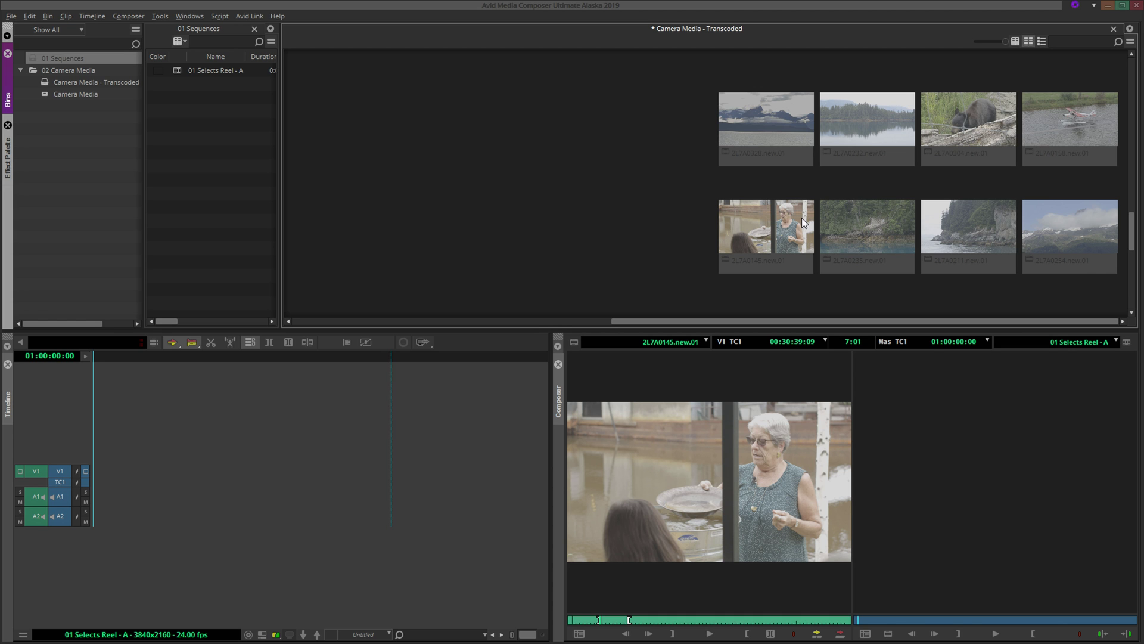
pyautogui.moveTo(802, 217); pyautogui.dragTo(198, 508)
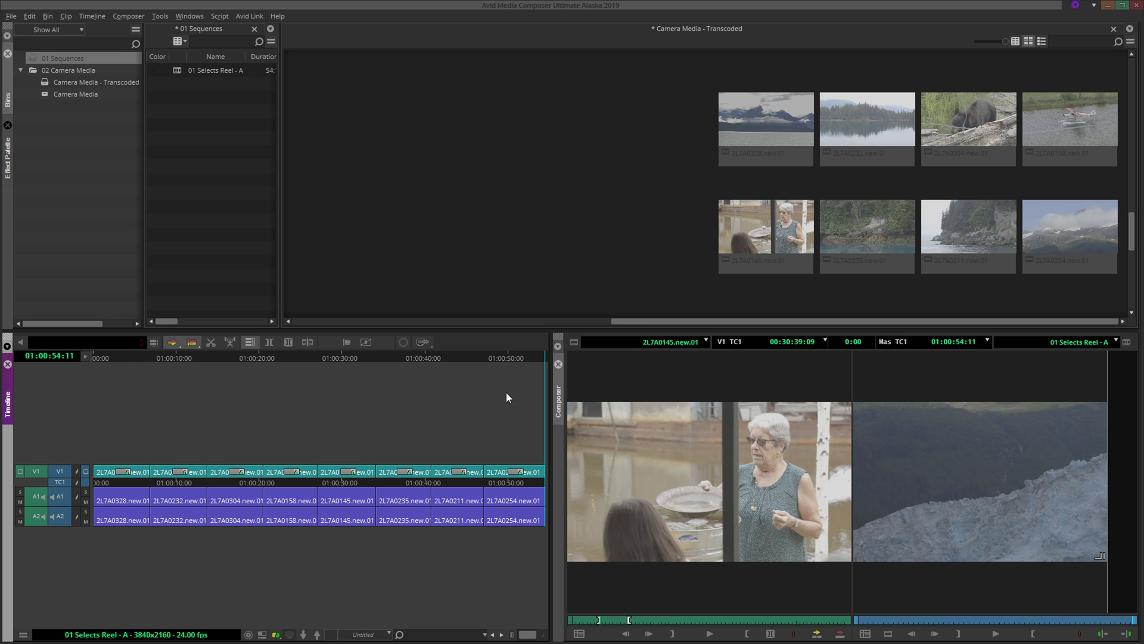
# Step: Step back through all eight shots, from the mountain-and-cloud shot to the opening mountain shot
pyautogui.click(517, 357)
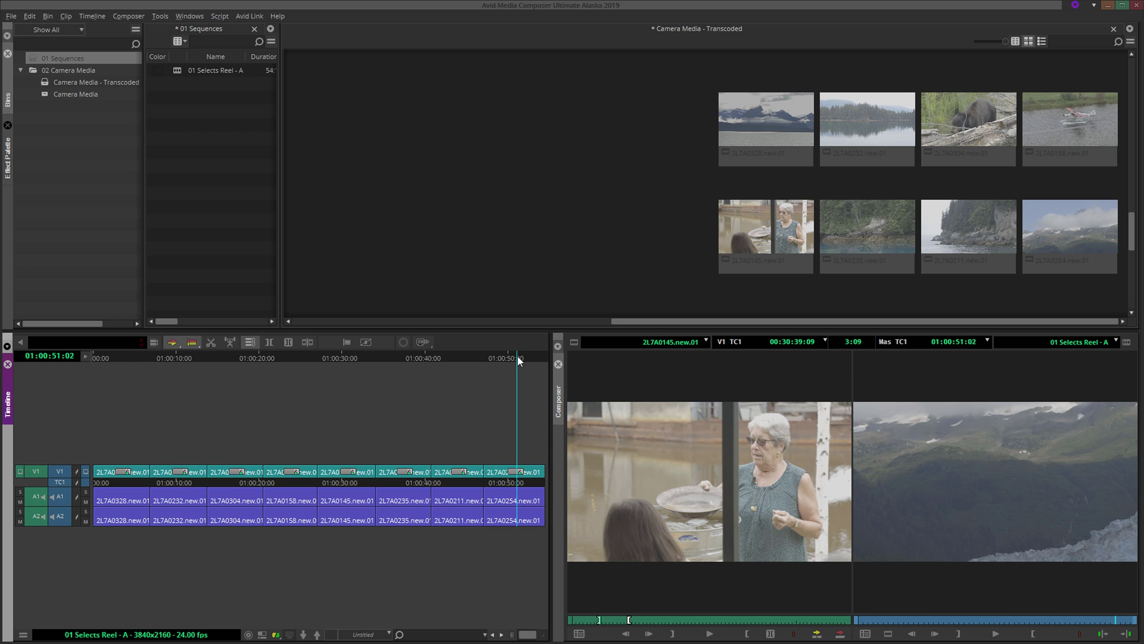
pyautogui.click(462, 356)
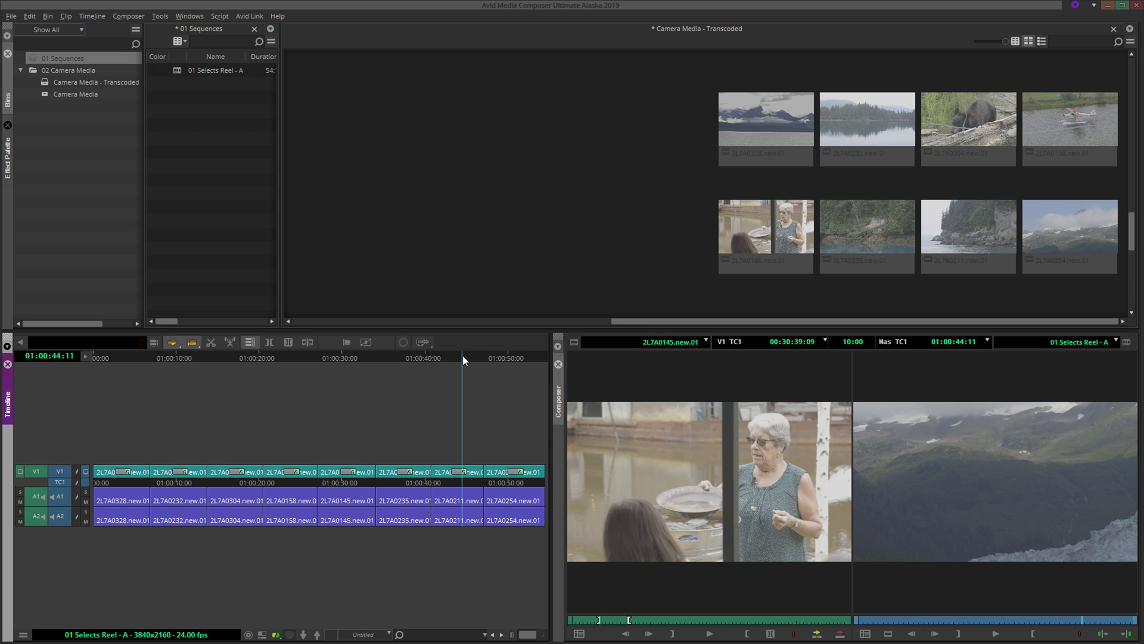
pyautogui.click(411, 356)
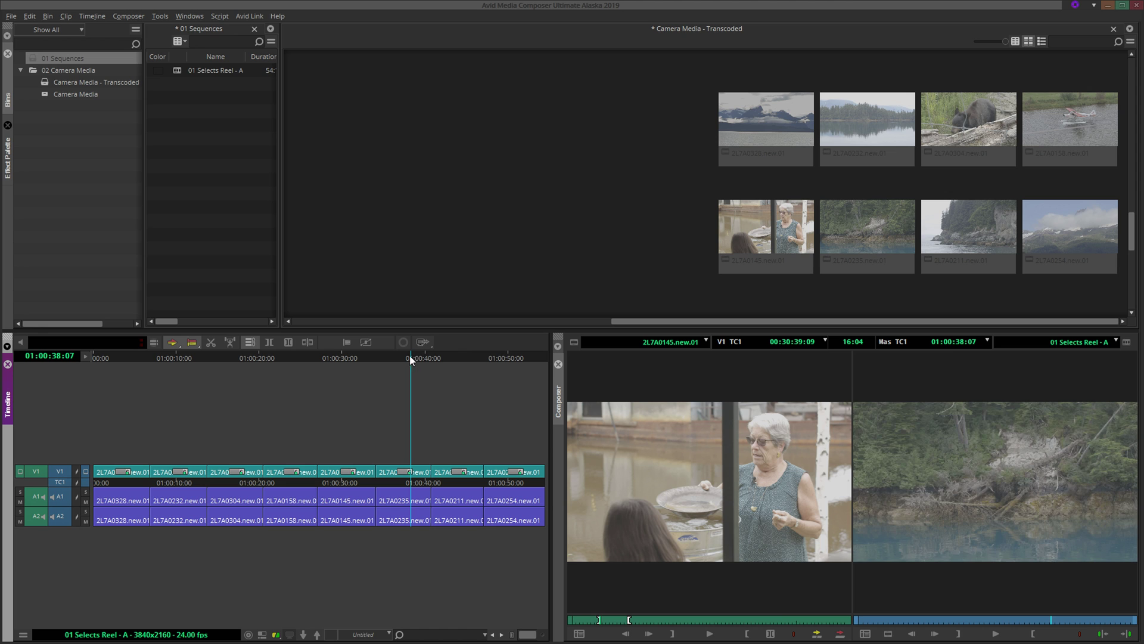
pyautogui.click(346, 356)
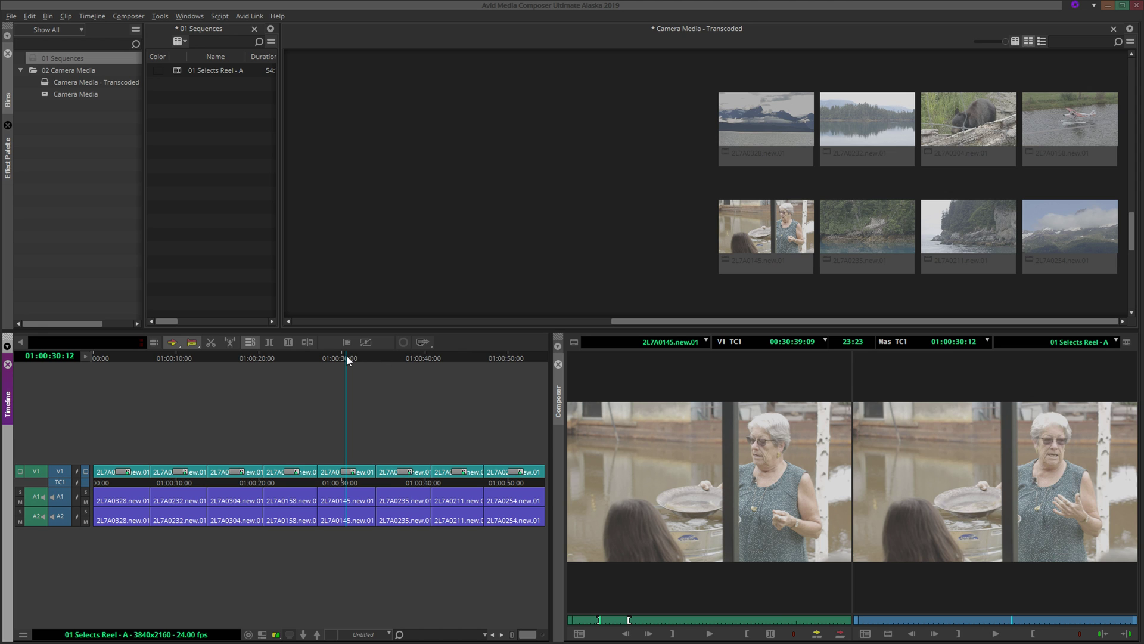
pyautogui.click(287, 358)
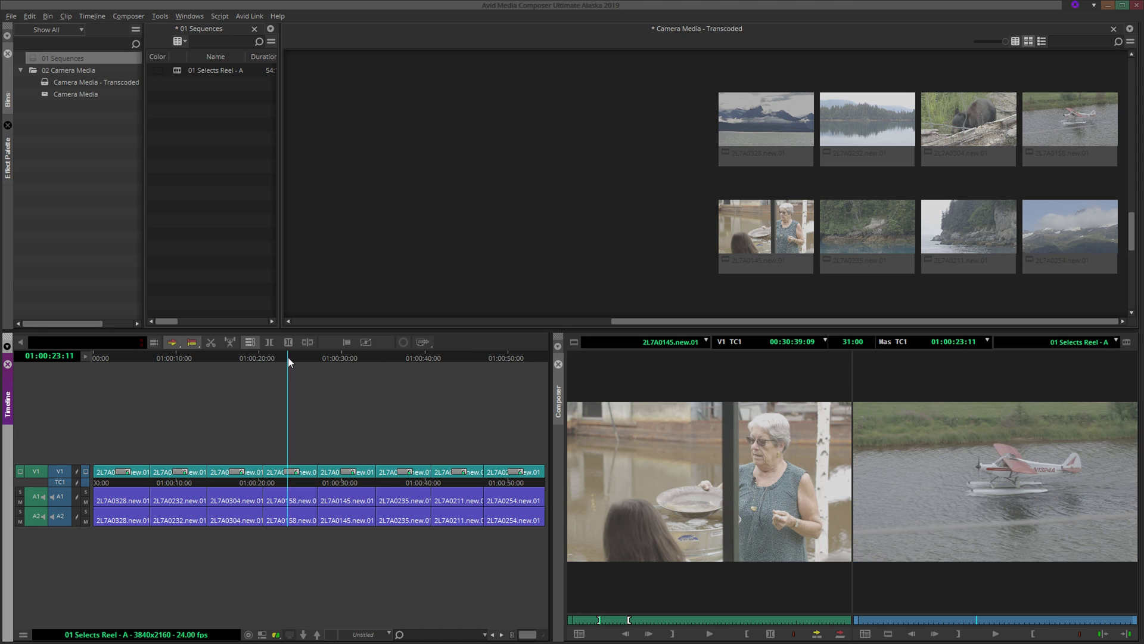
pyautogui.click(242, 358)
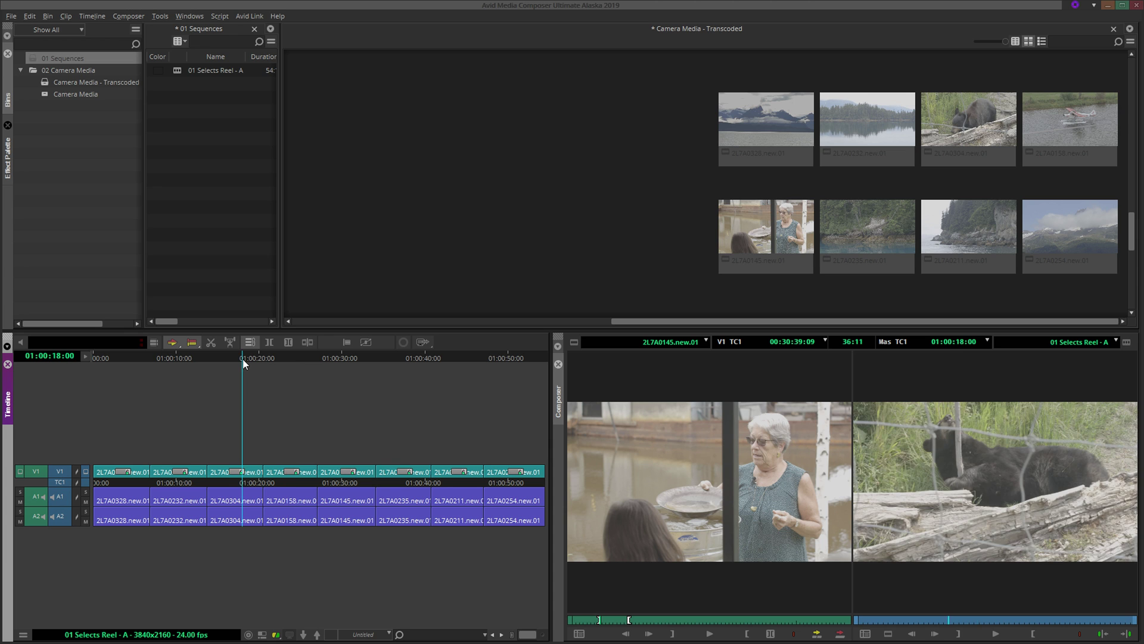
pyautogui.click(172, 359)
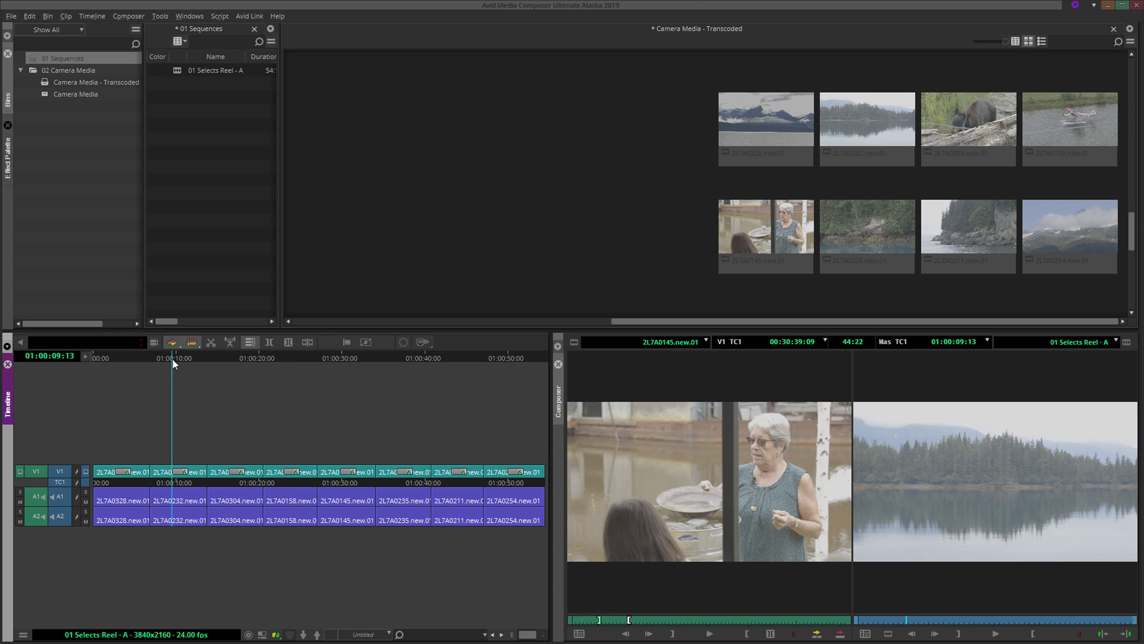
pyautogui.click(109, 358)
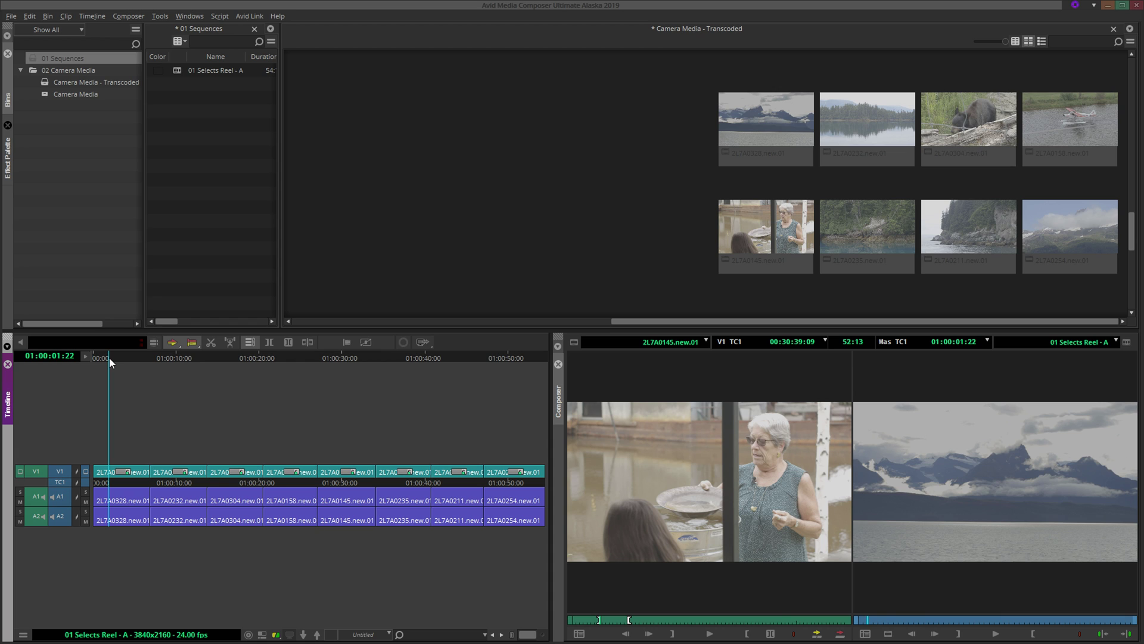